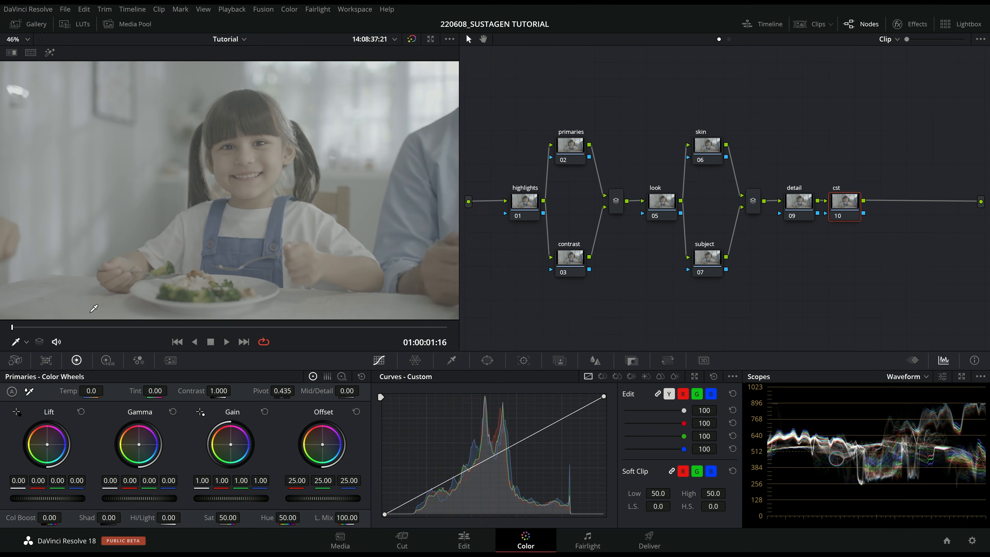
Scrub through the clip to review the ungraded footage, and return to its first frame.
{"action": "left_click_drag", "start_coordinate": [20, 330], "coordinate": [55, 330]}
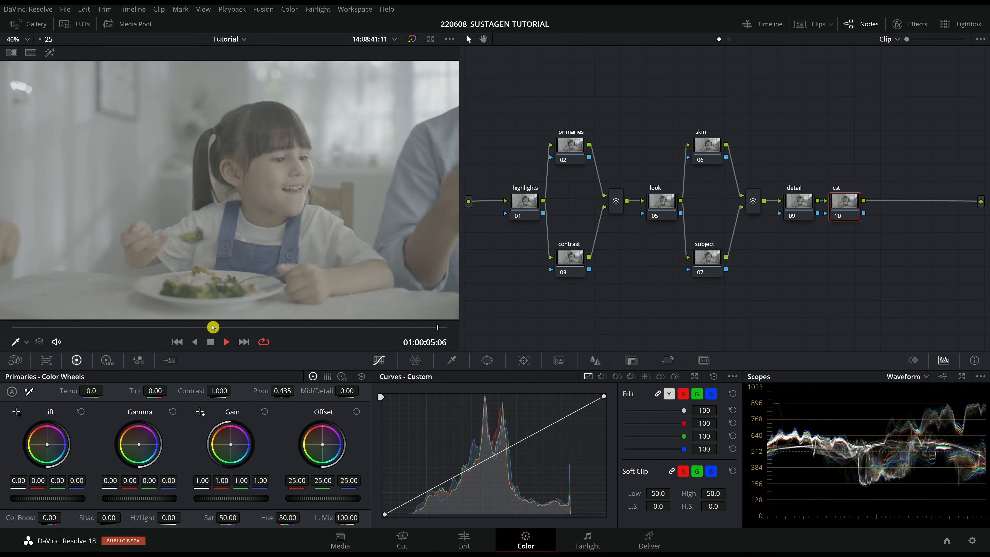
{"action": "left_click_drag", "start_coordinate": [145, 328], "coordinate": [11, 328]}
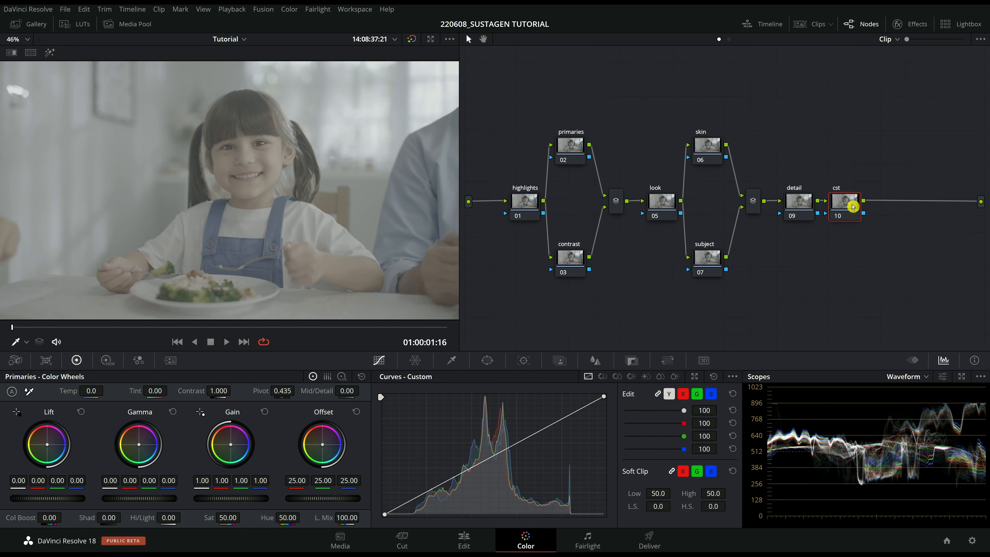
Apply the Color Space Transform effect to the cst node at the end of the node chain.
{"action": "left_click_drag", "start_coordinate": [842, 199], "coordinate": [651, 93]}
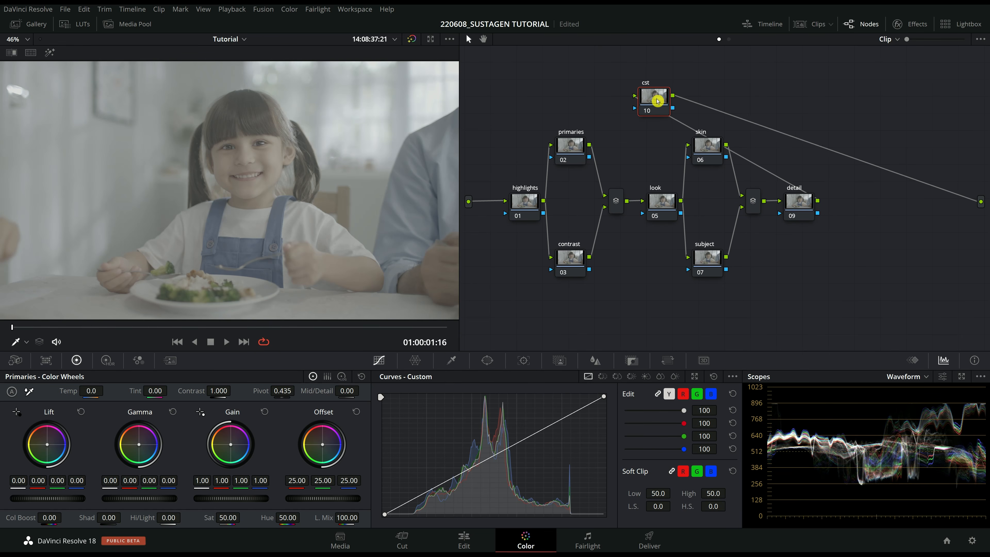
{"action": "left_click", "coordinate": [921, 26]}
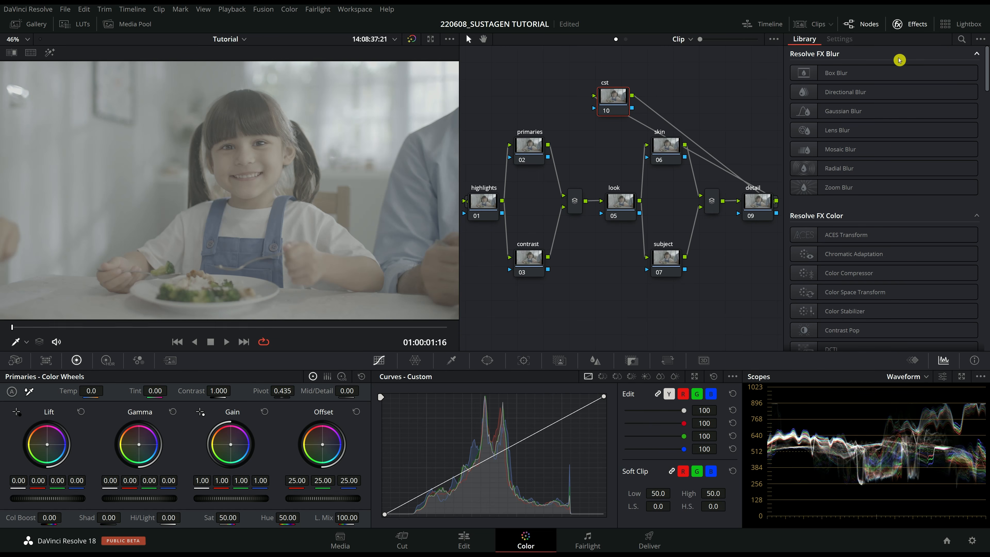
{"action": "left_click_drag", "start_coordinate": [867, 295], "coordinate": [850, 198]}
{"action": "left_click", "coordinate": [919, 30]}
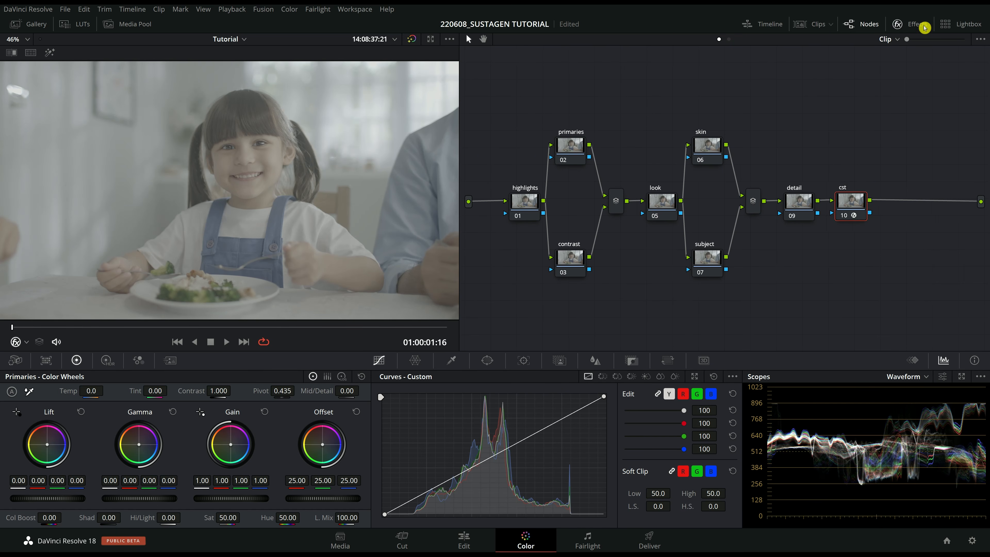
Set the transform's input color space to Sony S-Gamut3.Cine and its input gamma to Sony S-Log3.
{"action": "left_click", "coordinate": [925, 27]}
{"action": "left_click", "coordinate": [928, 85]}
{"action": "scroll", "coordinate": [908, 176], "scroll_direction": "down", "scroll_amount": 5}
{"action": "left_click", "coordinate": [908, 199]}
{"action": "left_click", "coordinate": [912, 98]}
{"action": "left_click", "coordinate": [912, 169]}
Set the transform's output color space to Rec.709 and its output gamma to Gamma 2.4.
{"action": "left_click", "coordinate": [907, 111]}
{"action": "scroll", "coordinate": [896, 175], "scroll_direction": "down", "scroll_amount": 5}
{"action": "left_click", "coordinate": [892, 205]}
{"action": "left_click", "coordinate": [905, 123]}
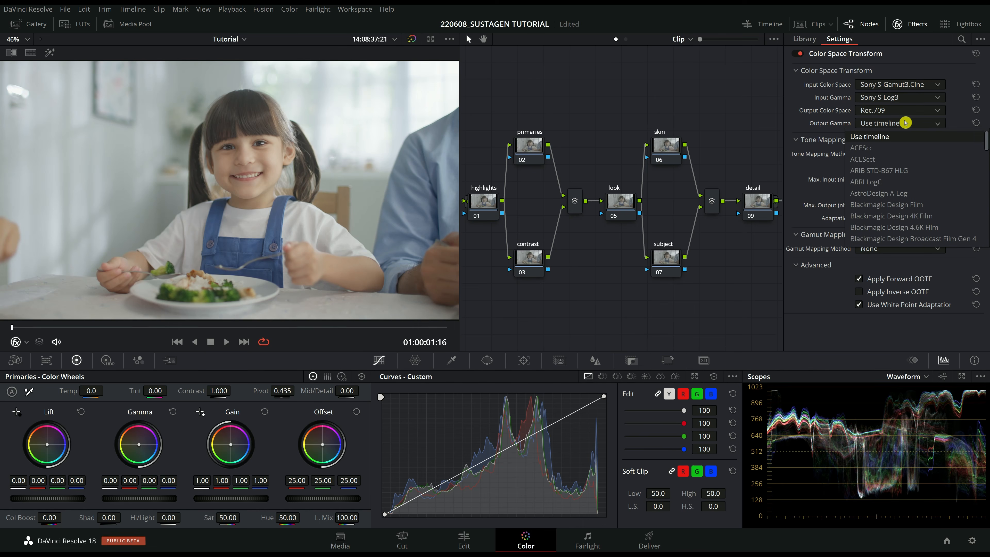
{"action": "scroll", "coordinate": [912, 164], "scroll_direction": "down", "scroll_amount": 5}
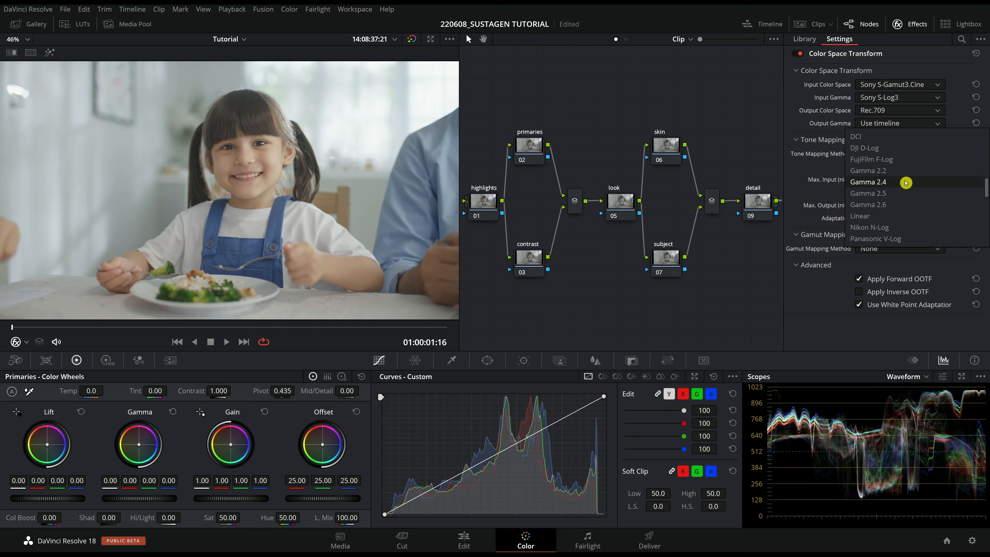
{"action": "left_click", "coordinate": [905, 183]}
Set the color space transform's tone mapping method to Luminance Mapping.
{"action": "left_click", "coordinate": [880, 154]}
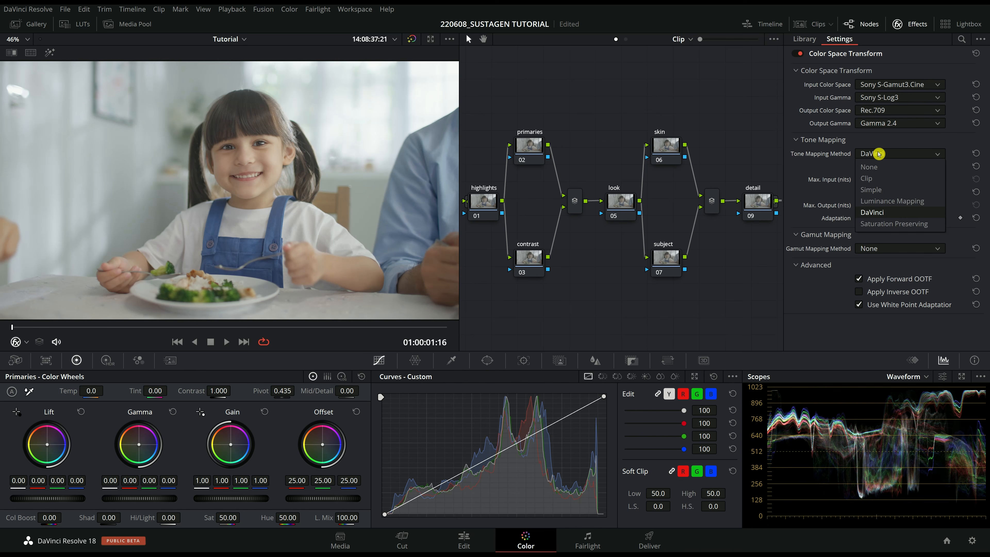
{"action": "left_click", "coordinate": [875, 201]}
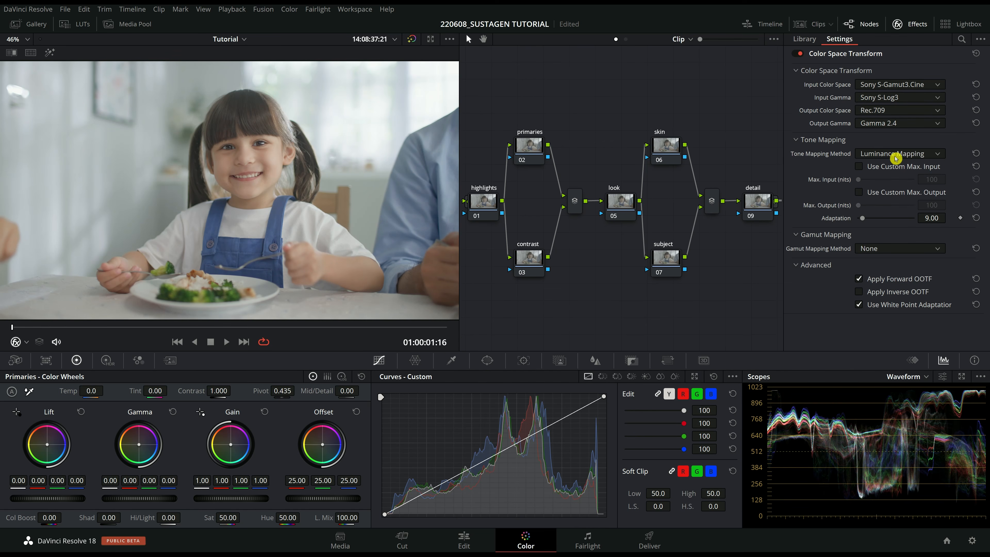
Compare the image with the tone mapping method set to None, and return to Luminance Mapping.
{"action": "left_click", "coordinate": [895, 156]}
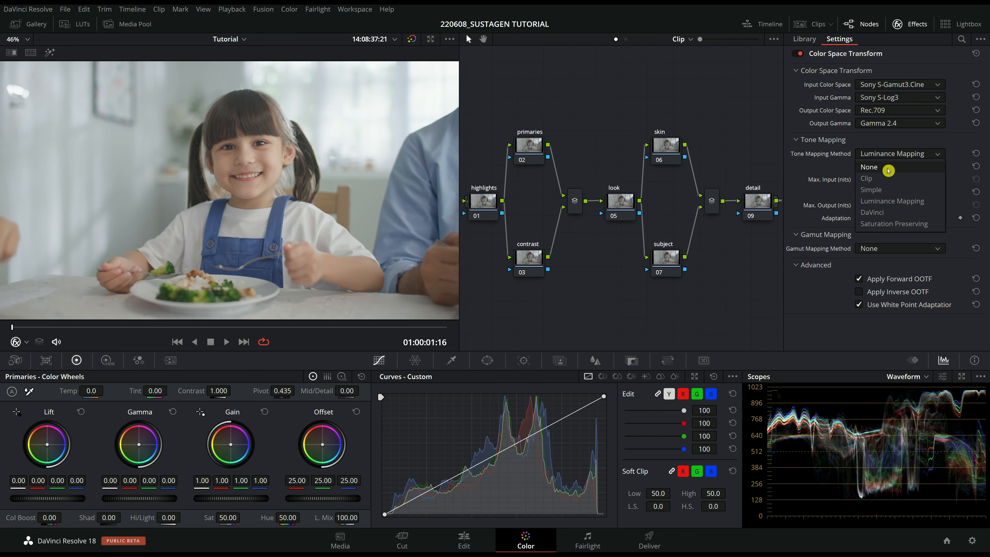
{"action": "left_click", "coordinate": [889, 170]}
{"action": "left_click", "coordinate": [893, 154]}
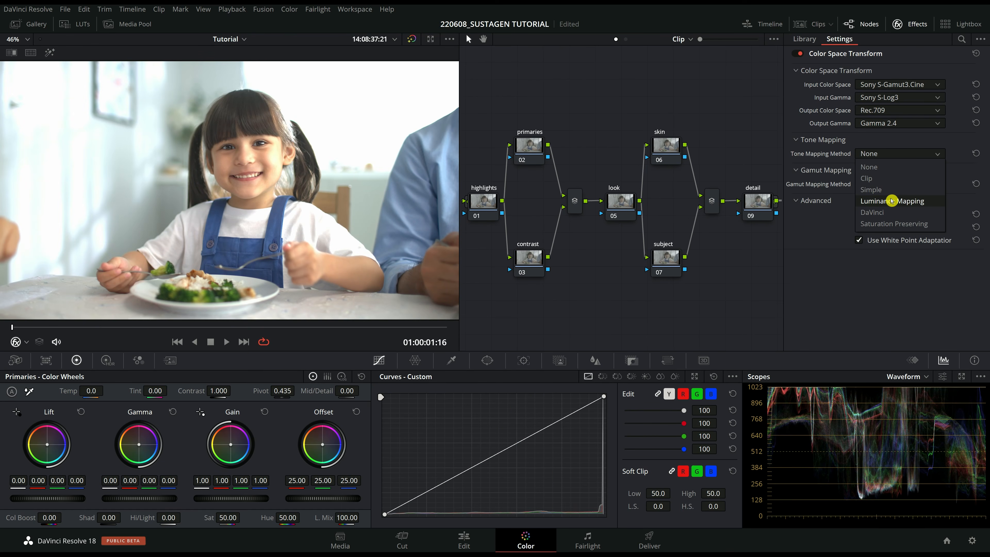
{"action": "left_click", "coordinate": [892, 201]}
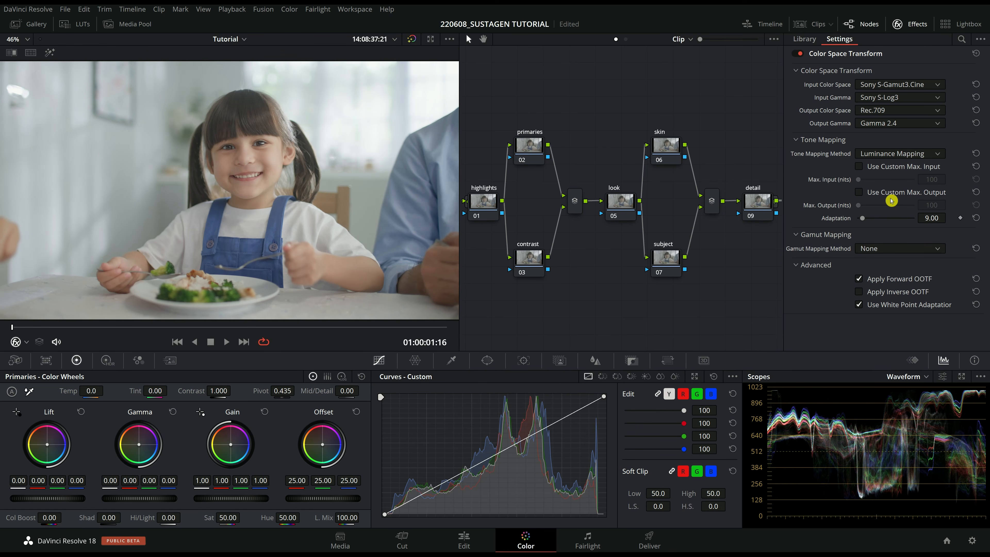
Enable the custom maximum output and set the gamut mapping method to Saturation Compression in the color space transform.
{"action": "left_click", "coordinate": [858, 193]}
{"action": "left_click", "coordinate": [892, 248]}
{"action": "left_click", "coordinate": [892, 267]}
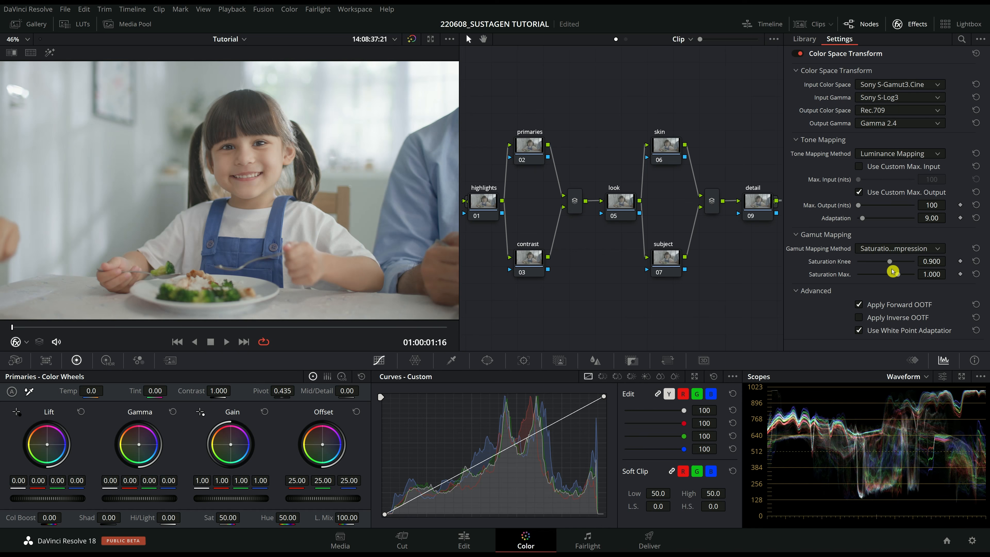
{"action": "left_click", "coordinate": [895, 248]}
{"action": "left_click", "coordinate": [896, 265]}
{"action": "key", "text": "ctrl+z"}
{"action": "left_click", "coordinate": [918, 24]}
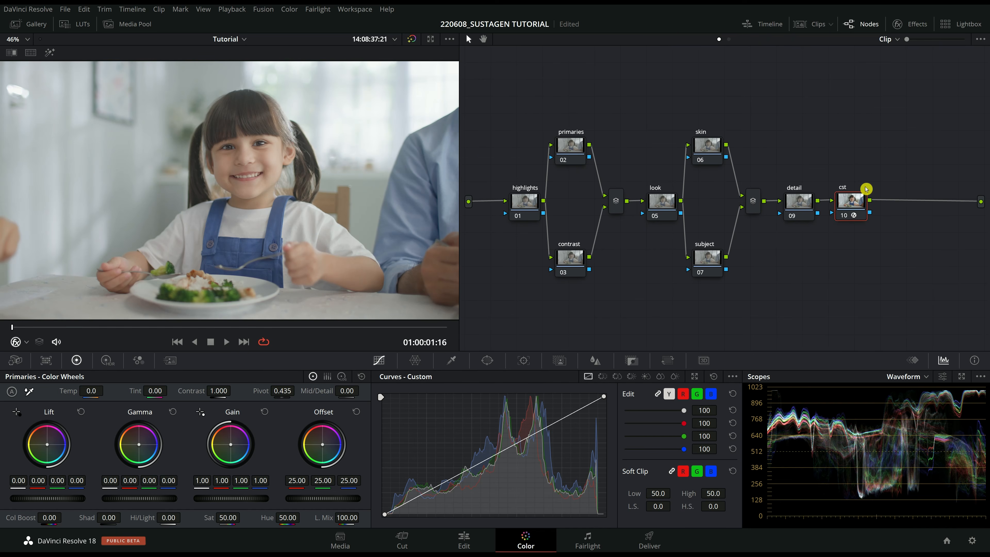
Lower the overall exposure on the primaries node by setting its Offset to 20.00 in all three channels.
{"action": "scroll", "coordinate": [221, 101], "scroll_direction": "up", "scroll_amount": 5}
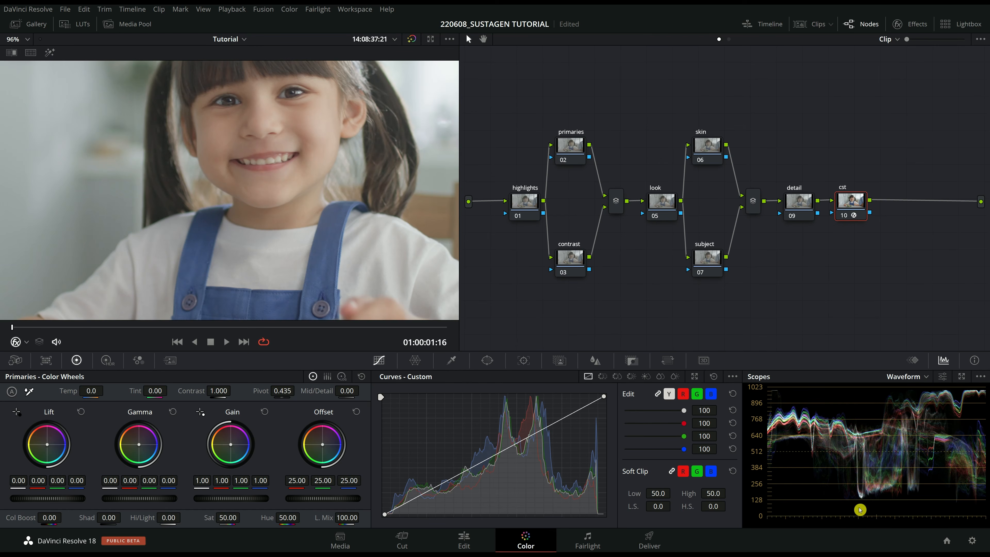
{"action": "scroll", "coordinate": [228, 188], "scroll_direction": "down", "scroll_amount": 2}
{"action": "key", "text": "shift+z"}
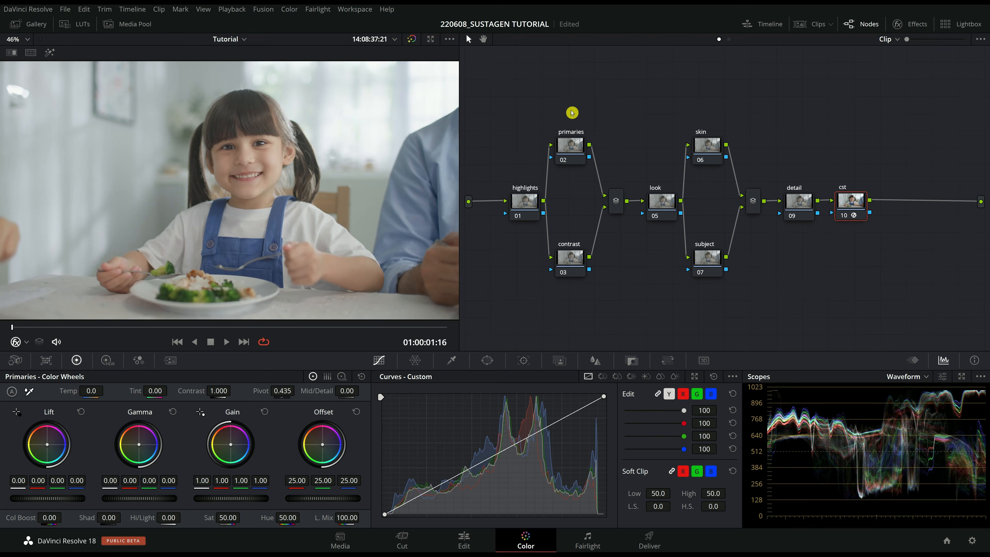
{"action": "left_click", "coordinate": [571, 147]}
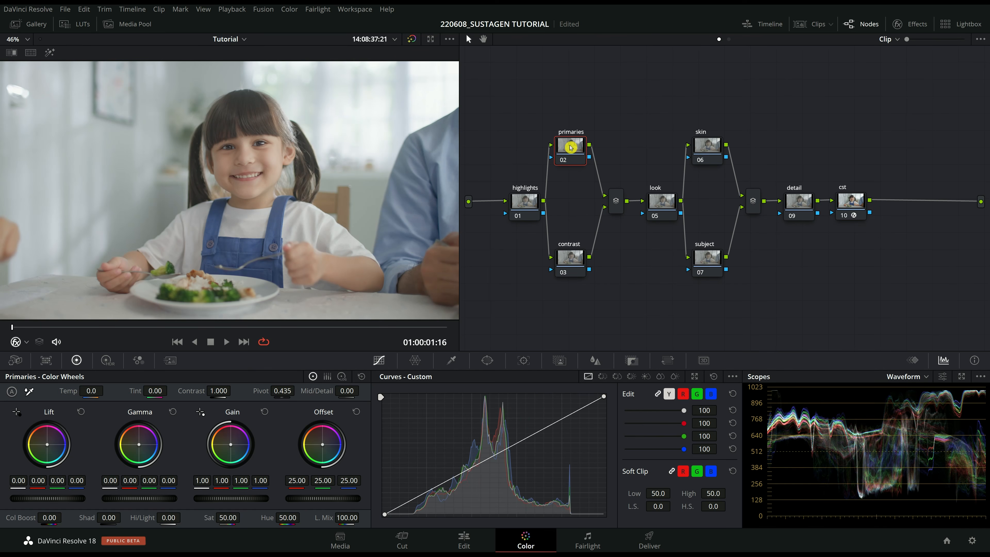
{"action": "mouse_move", "coordinate": [327, 504]}
{"action": "left_mouse_down"}
{"action": "mouse_move", "coordinate": [344, 501]}
{"action": "mouse_move", "coordinate": [317, 501]}
{"action": "mouse_move", "coordinate": [326, 500]}
{"action": "left_mouse_up"}
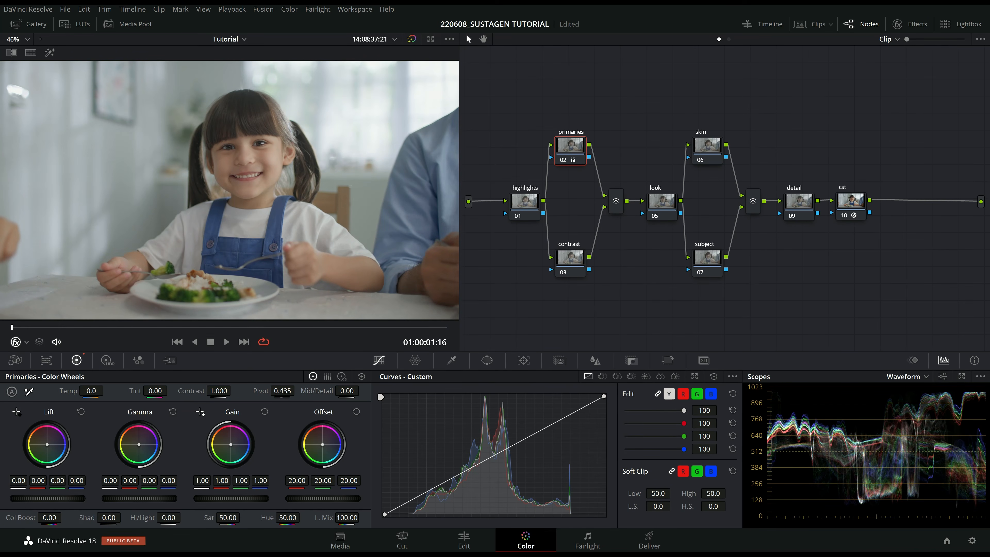
Switch the primaries node off and on repeatedly to compare the image with and without the offset change.
{"action": "left_click", "coordinate": [564, 160]}
{"action": "left_click", "coordinate": [563, 161]}
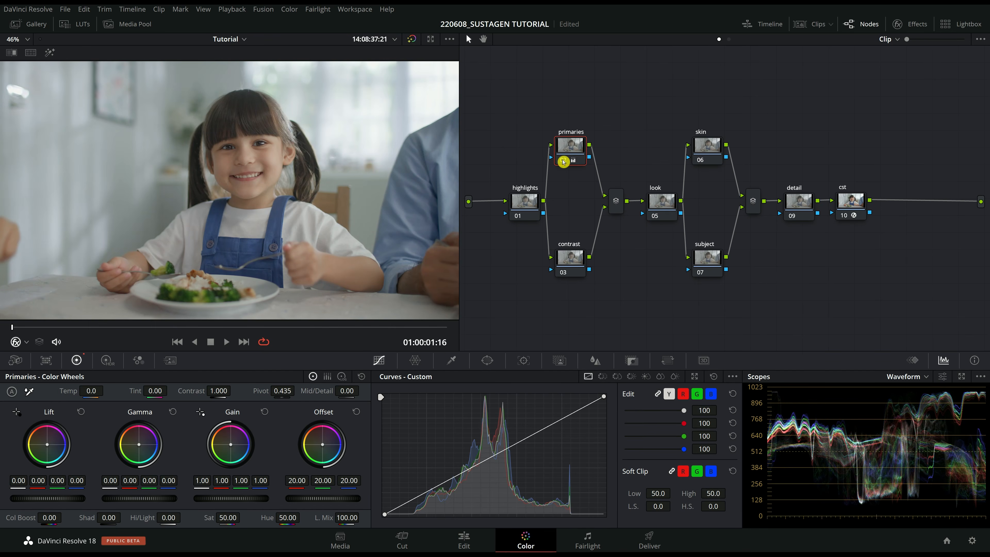
{"action": "left_click", "coordinate": [564, 161]}
{"action": "left_click", "coordinate": [563, 161]}
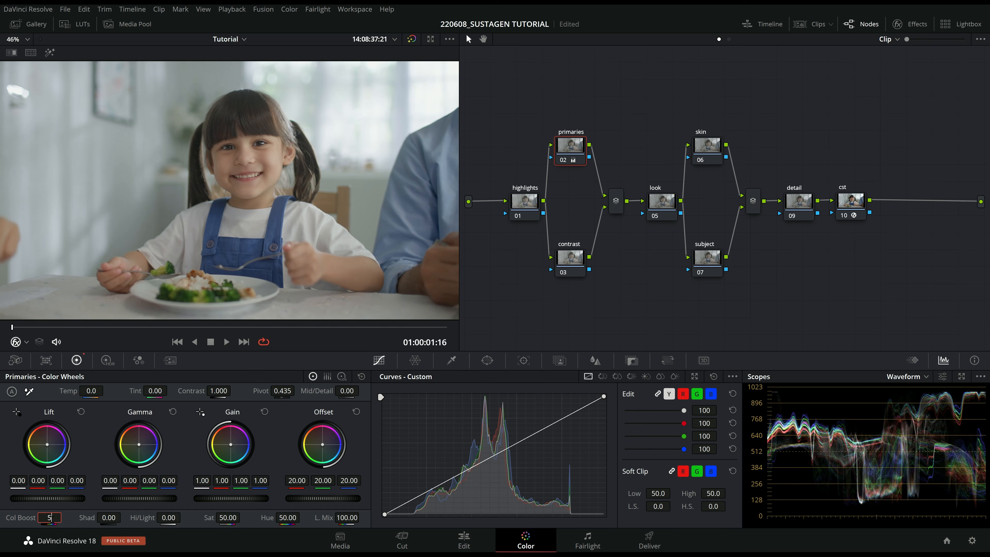
Set the primaries node's Color Boost to 5.00 and compare the image with the node off and on.
{"action": "key", "text": "Return"}
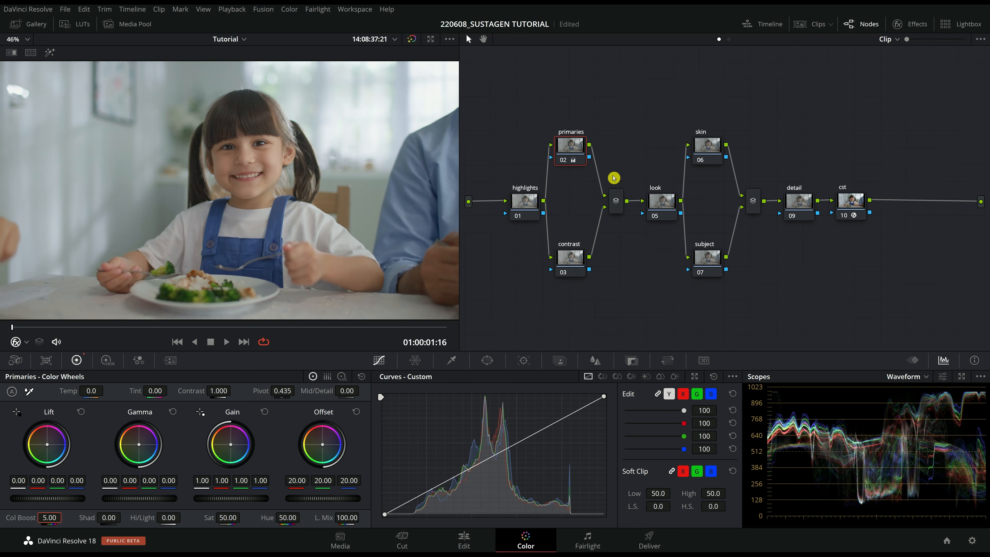
{"action": "left_click", "coordinate": [564, 160]}
{"action": "left_click", "coordinate": [566, 160]}
Darken the shadows on the primaries node by setting the log Shadow wheel to -0.02 in all channels.
{"action": "scroll", "coordinate": [221, 118], "scroll_direction": "up", "scroll_amount": 3}
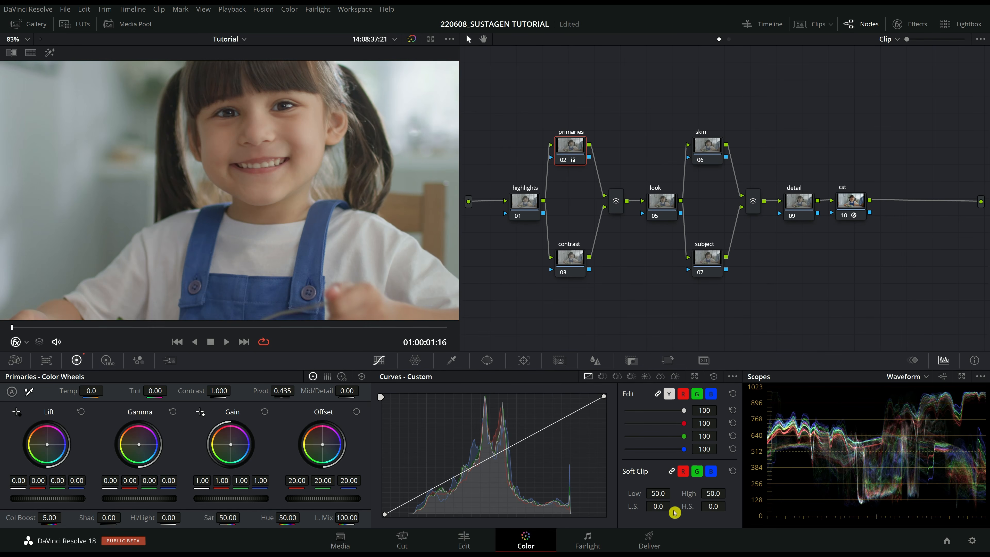
{"action": "left_click", "coordinate": [342, 376]}
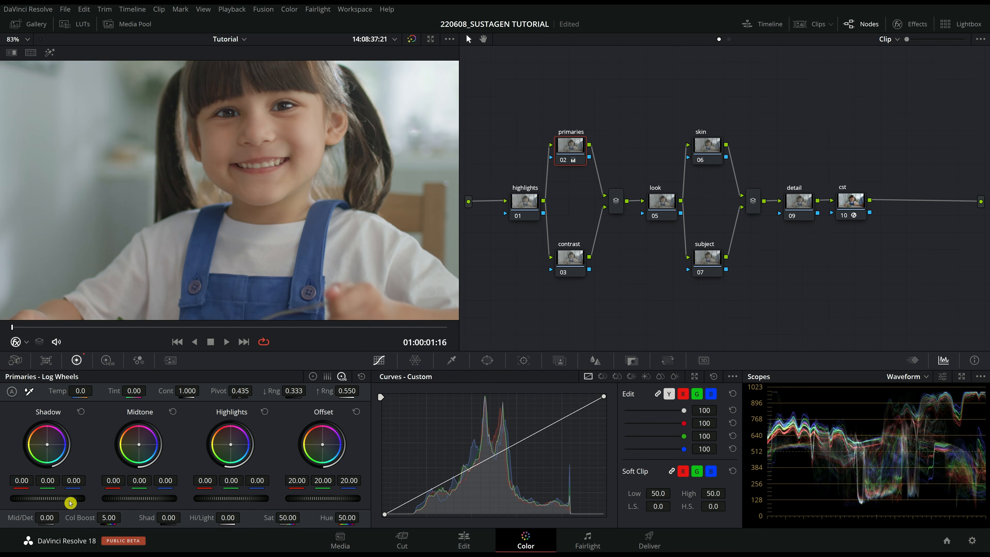
{"action": "mouse_move", "coordinate": [47, 499]}
{"action": "left_mouse_down"}
{"action": "mouse_move", "coordinate": [25, 499]}
{"action": "mouse_move", "coordinate": [38, 499]}
{"action": "left_mouse_up"}
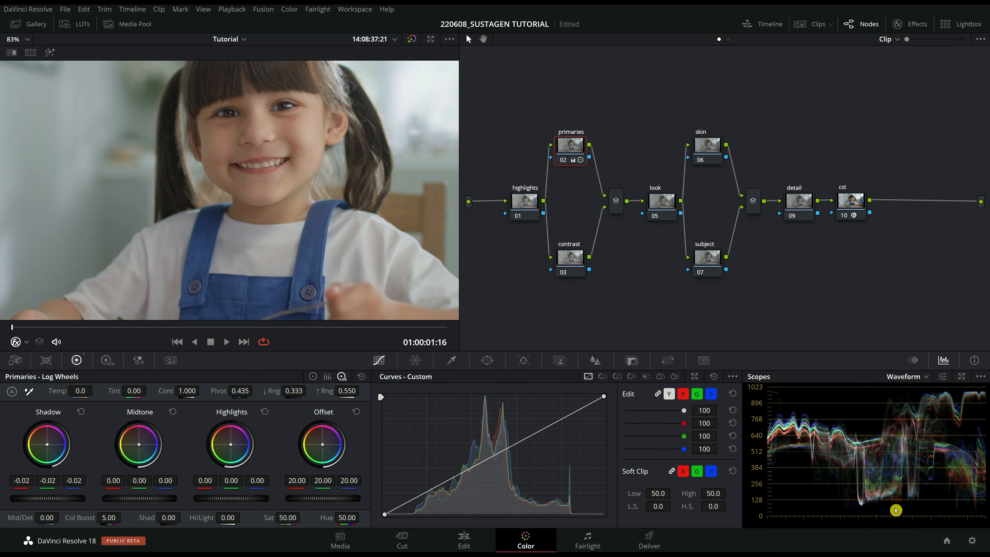
{"action": "left_click", "coordinate": [29, 39]}
{"action": "left_click", "coordinate": [14, 49]}
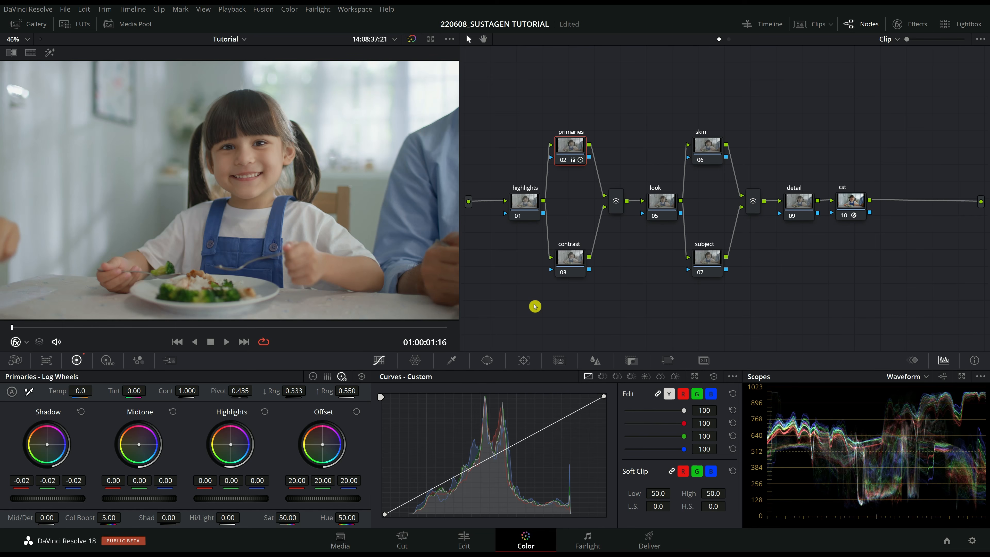
Enable editable splines for the custom curve on the contrast node.
{"action": "left_click", "coordinate": [566, 261]}
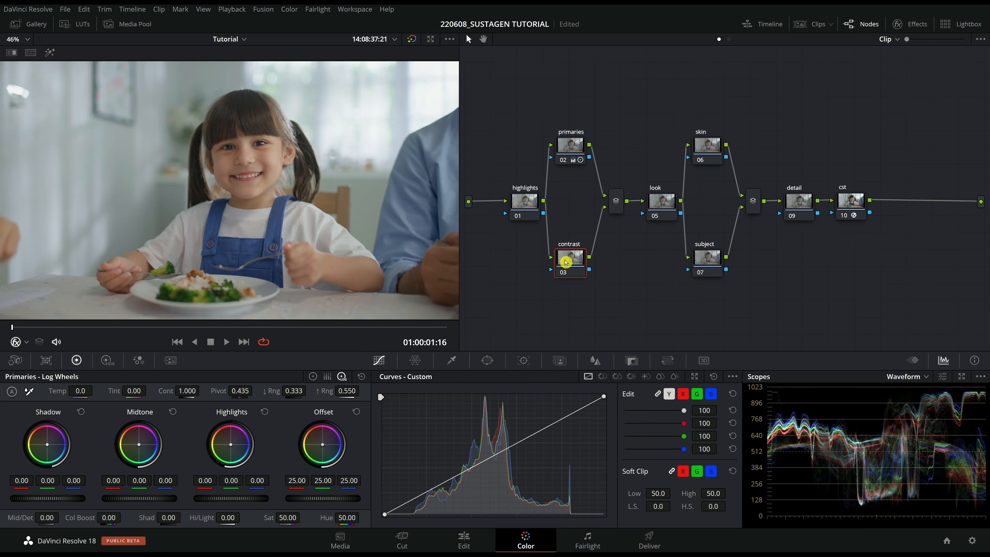
{"action": "mouse_move", "coordinate": [604, 396]}
{"action": "left_mouse_down"}
{"action": "mouse_move", "coordinate": [603, 424]}
{"action": "mouse_move", "coordinate": [608, 395]}
{"action": "left_mouse_up"}
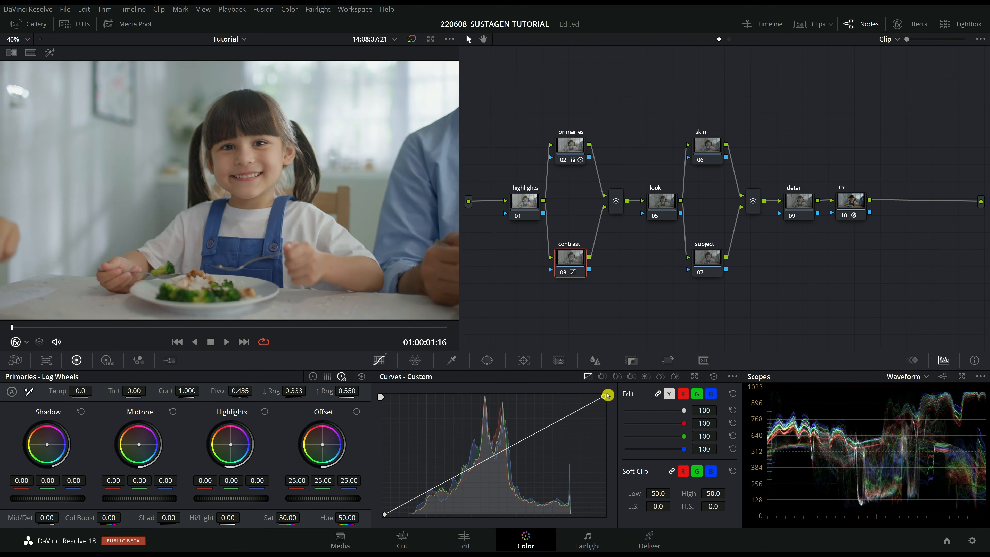
{"action": "left_click", "coordinate": [733, 377]}
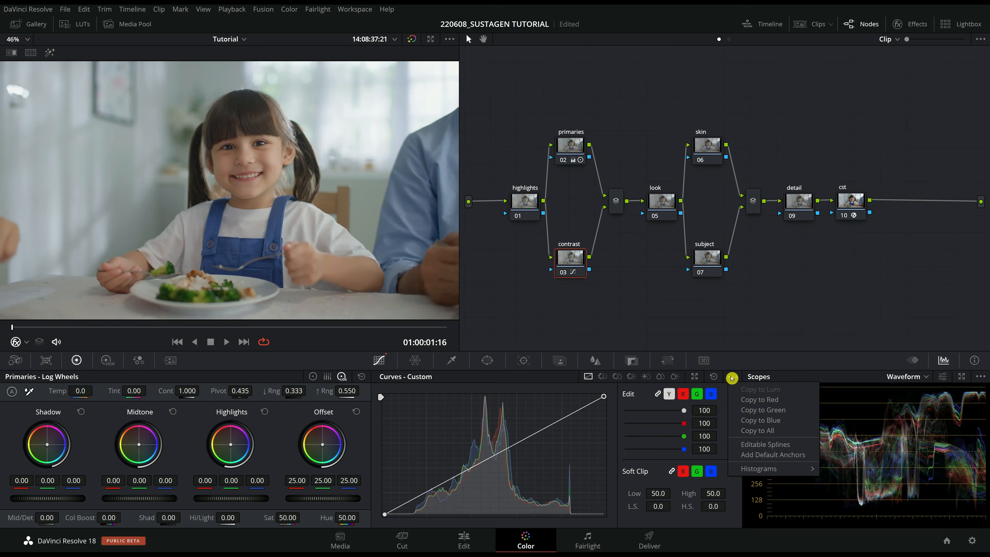
{"action": "left_click", "coordinate": [754, 445]}
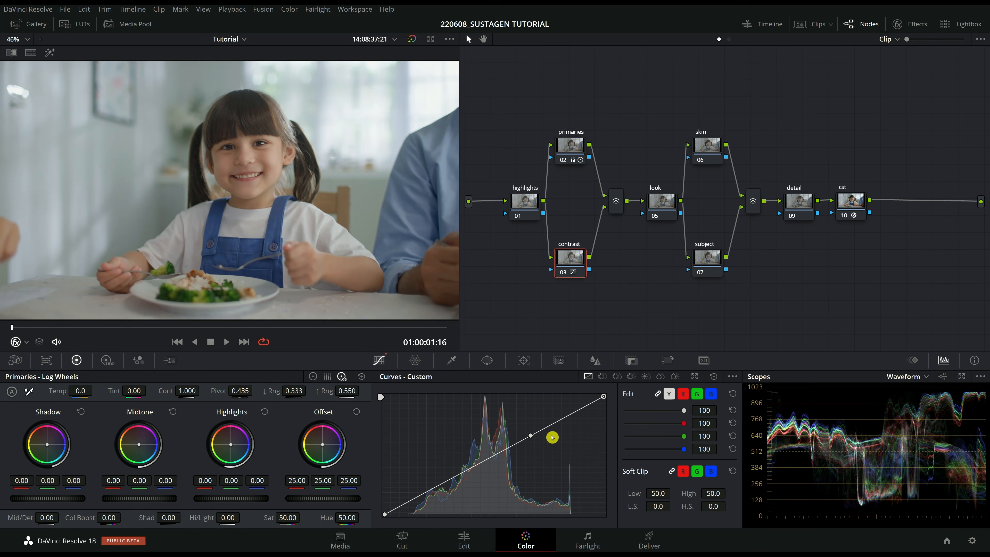
Try raising the highlight handle of the contrast node's custom curve, and reset the curve.
{"action": "left_click_drag", "start_coordinate": [532, 435], "coordinate": [525, 416]}
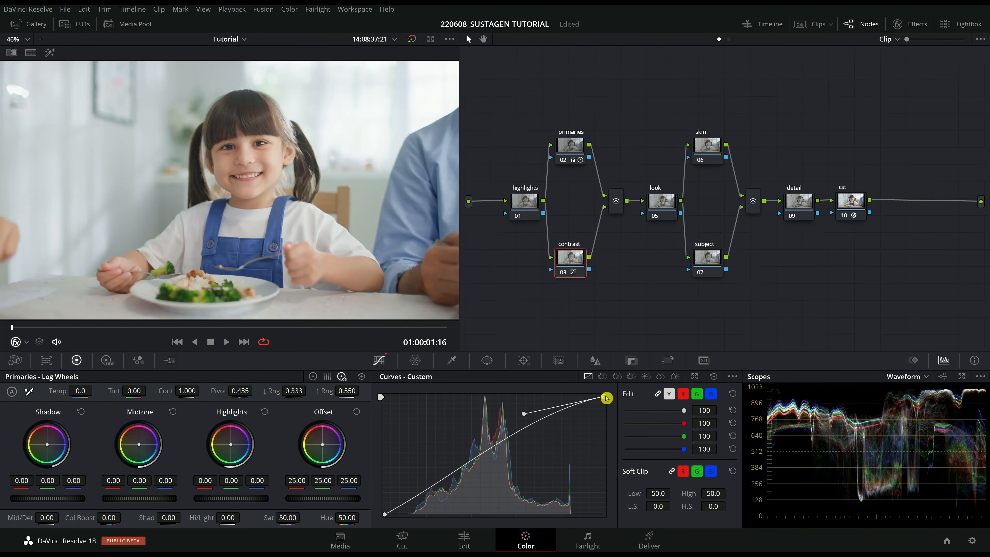
{"action": "left_click", "coordinate": [714, 376]}
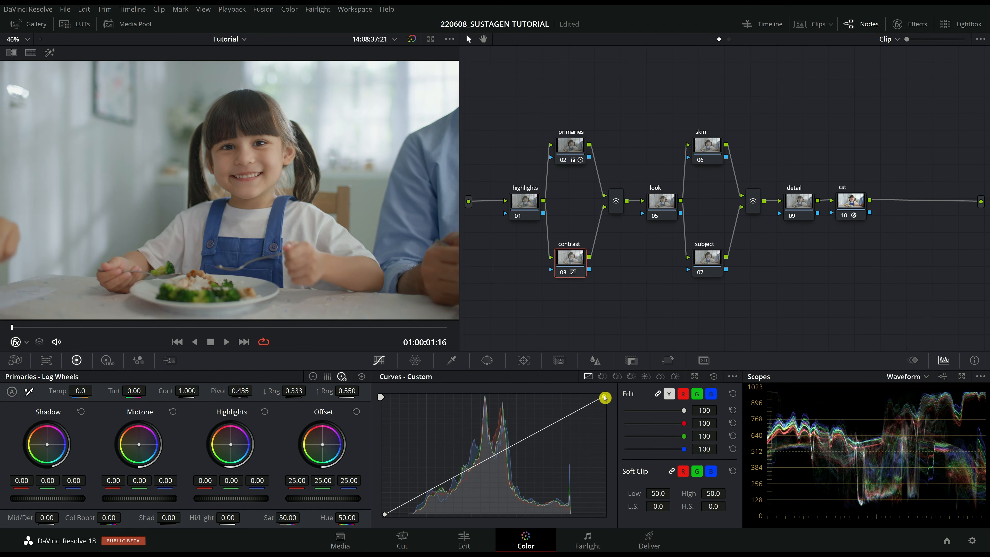
Lower the white point of the contrast node's curve and raise its spline handle level with it for a soft highlight roll-off.
{"action": "left_click_drag", "start_coordinate": [604, 397], "coordinate": [607, 417]}
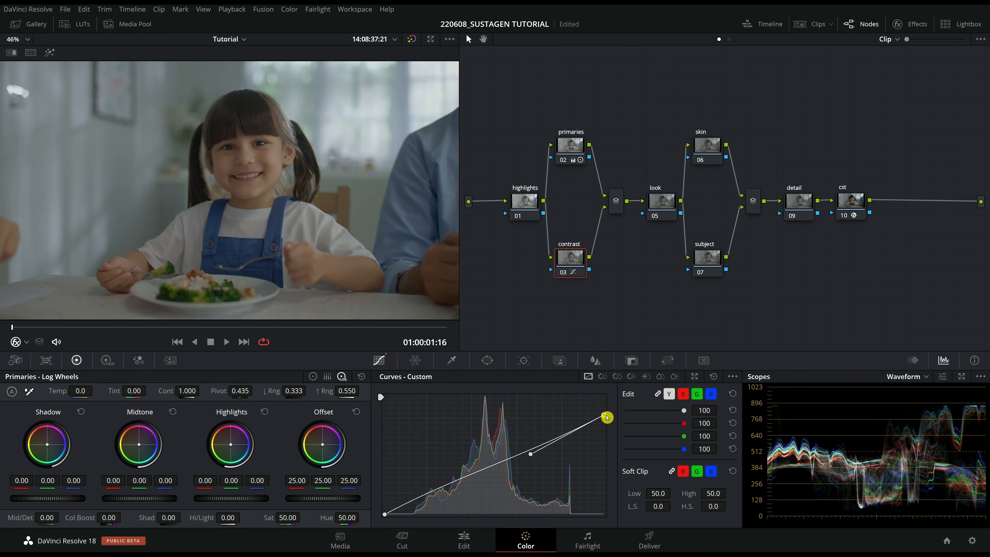
{"action": "left_click_drag", "start_coordinate": [531, 454], "coordinate": [516, 422]}
{"action": "left_click_drag", "start_coordinate": [604, 415], "coordinate": [604, 415]}
{"action": "left_click_drag", "start_coordinate": [515, 422], "coordinate": [539, 414]}
{"action": "left_click_drag", "start_coordinate": [538, 413], "coordinate": [525, 413]}
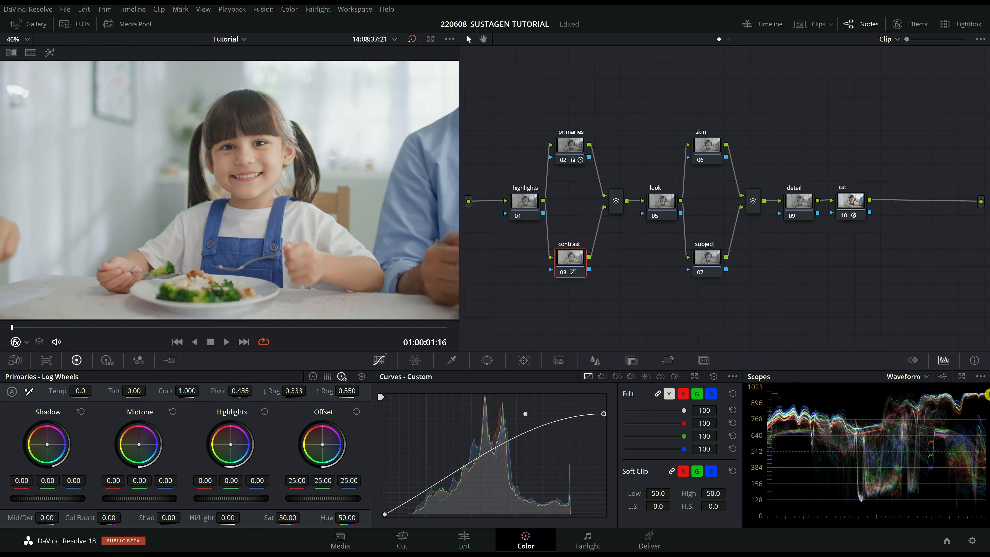
Try the curve's white point at full height, bring it back down, and raise its spline handle slightly above it.
{"action": "left_click_drag", "start_coordinate": [604, 415], "coordinate": [606, 395]}
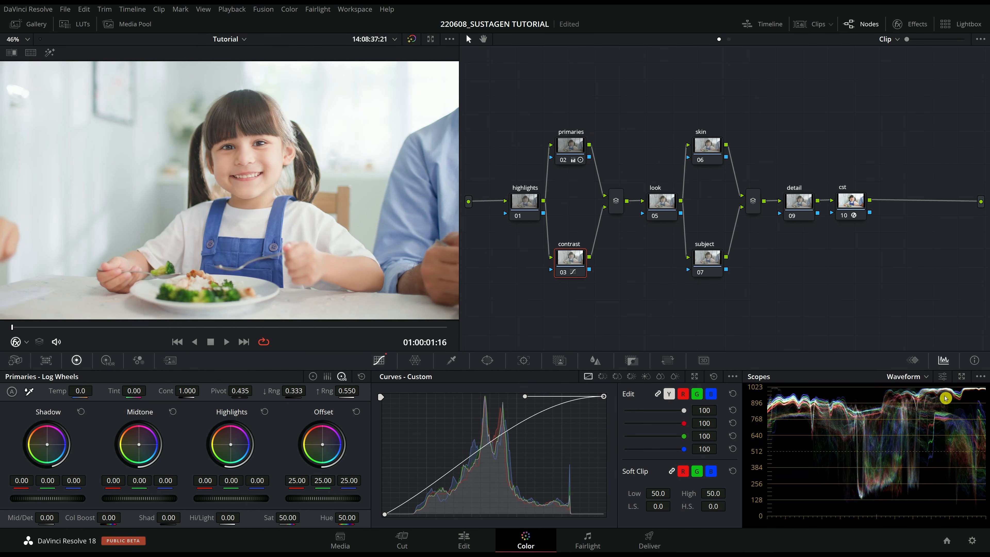
{"action": "left_click_drag", "start_coordinate": [605, 398], "coordinate": [609, 417]}
{"action": "left_click_drag", "start_coordinate": [525, 415], "coordinate": [526, 411]}
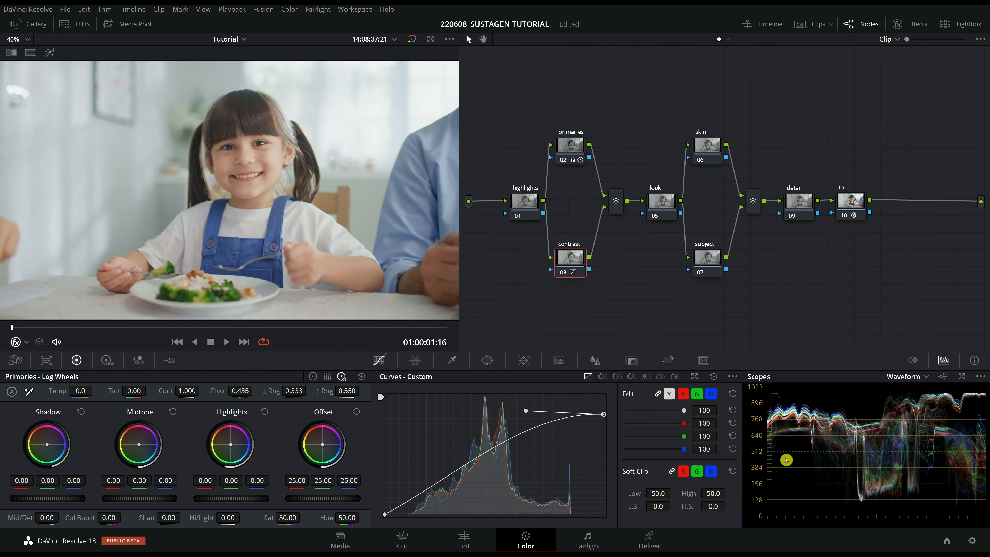
Lift the contrast curve's black point slightly with its handle pulled below the curve, and nudge the white point's handle up.
{"action": "left_click", "coordinate": [386, 515]}
{"action": "left_click_drag", "start_coordinate": [385, 517], "coordinate": [385, 510]}
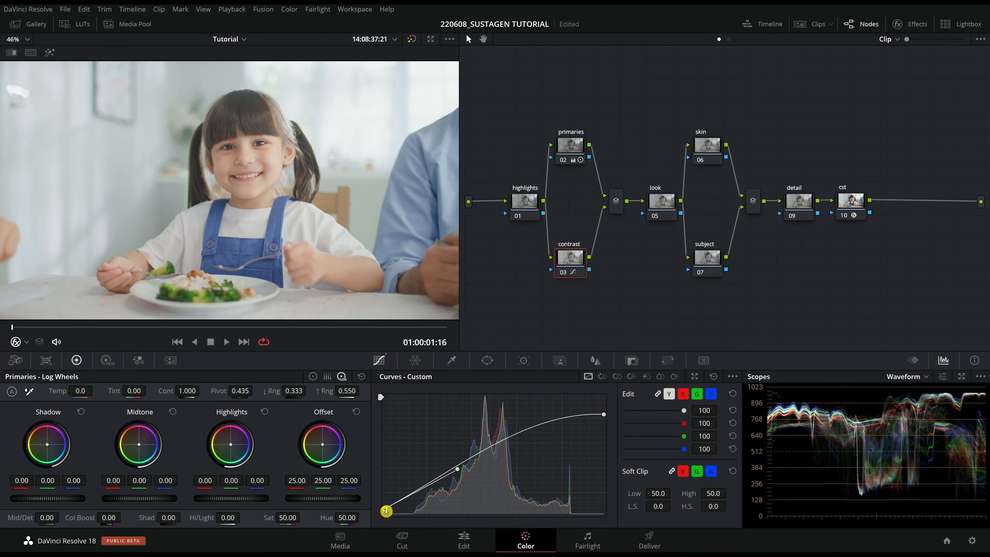
{"action": "mouse_move", "coordinate": [458, 471]}
{"action": "left_mouse_down"}
{"action": "mouse_move", "coordinate": [435, 506]}
{"action": "mouse_move", "coordinate": [471, 480]}
{"action": "left_mouse_up"}
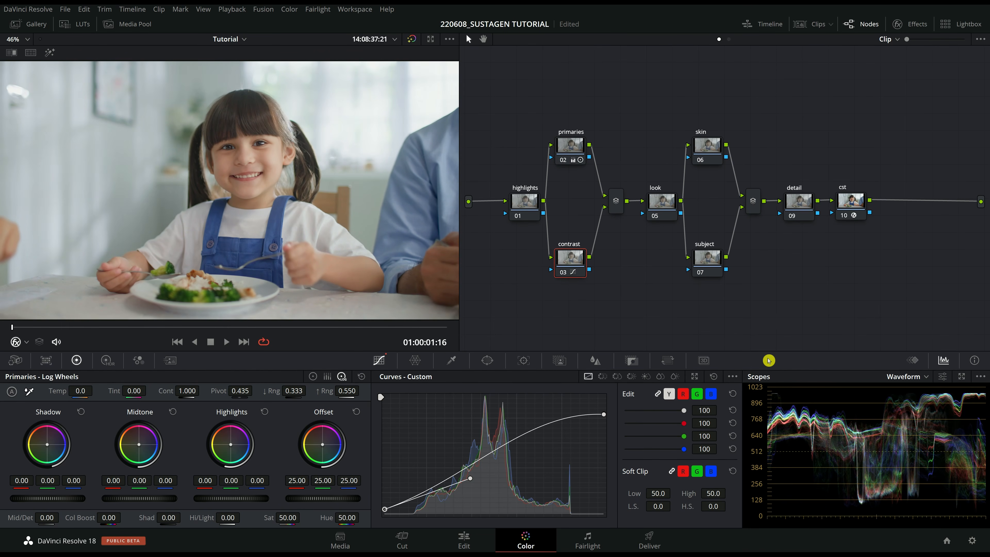
{"action": "left_click", "coordinate": [603, 416]}
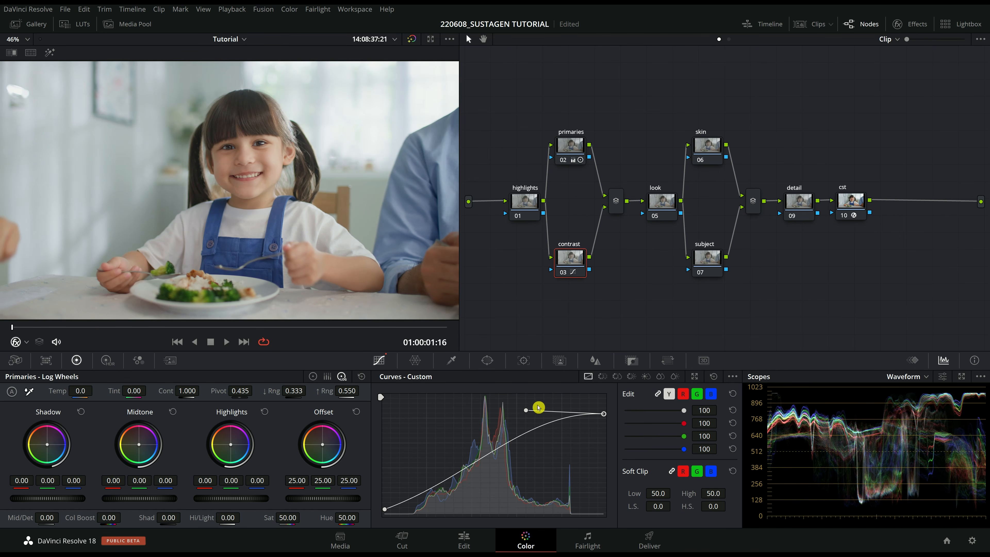
{"action": "left_click_drag", "start_coordinate": [526, 411], "coordinate": [522, 409]}
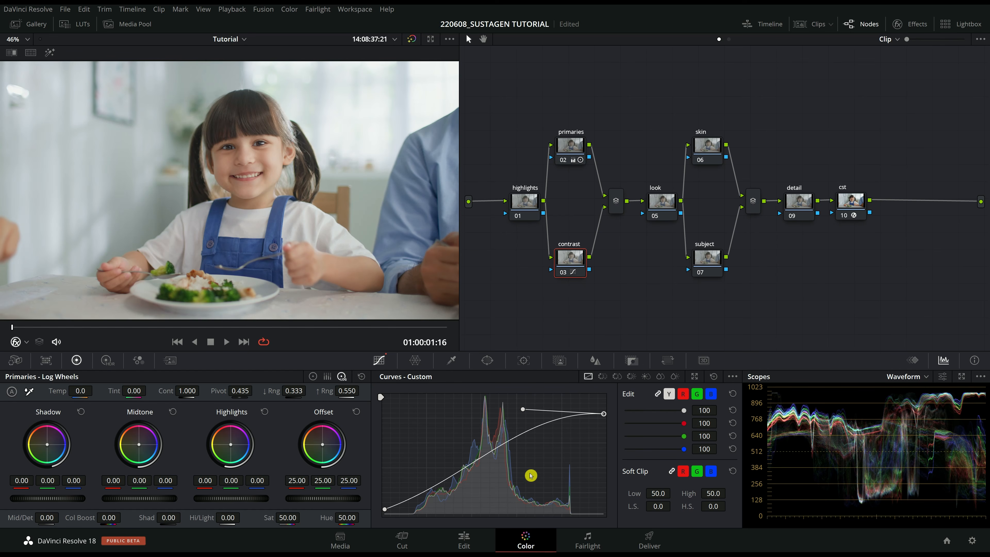
Compare the image with the contrast node disabled and enabled.
{"action": "left_click", "coordinate": [564, 273]}
{"action": "left_click", "coordinate": [564, 273]}
{"action": "left_click", "coordinate": [564, 273]}
{"action": "left_click", "coordinate": [564, 273]}
Pull the black point's handle on the contrast curve down and shorter, and lower the white point's handle slightly.
{"action": "left_click", "coordinate": [386, 508]}
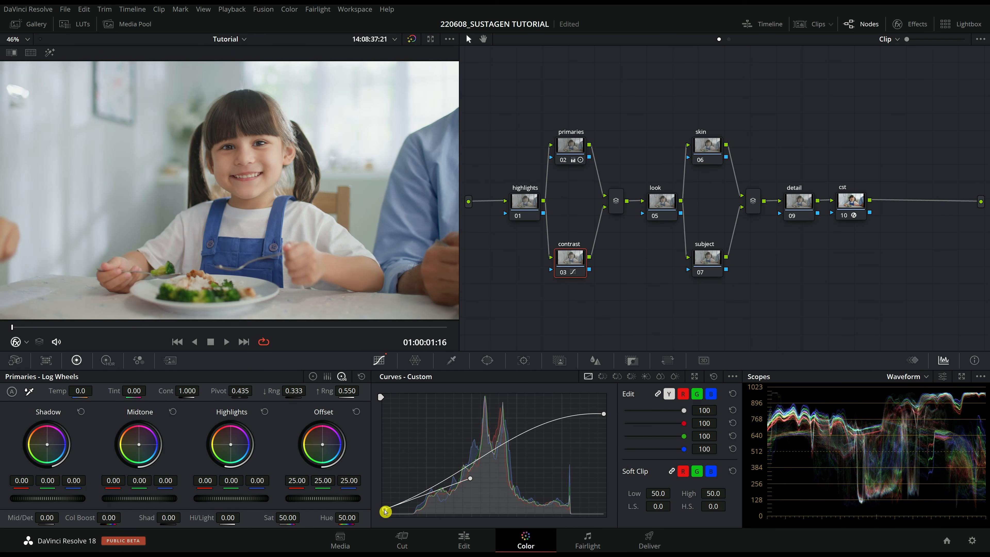
{"action": "left_click_drag", "start_coordinate": [469, 481], "coordinate": [437, 502]}
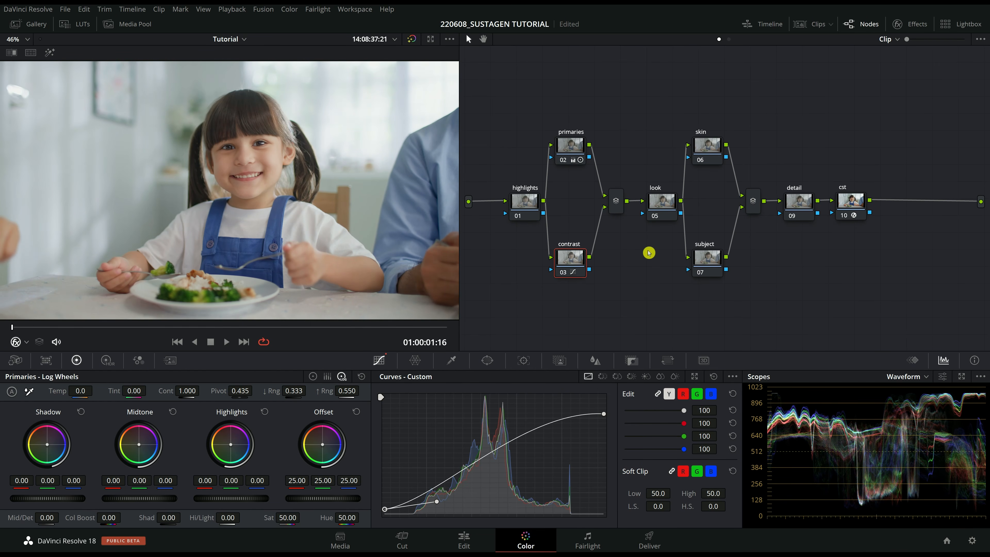
{"action": "left_click", "coordinate": [563, 273]}
{"action": "left_click", "coordinate": [562, 273]}
{"action": "left_click", "coordinate": [608, 413]}
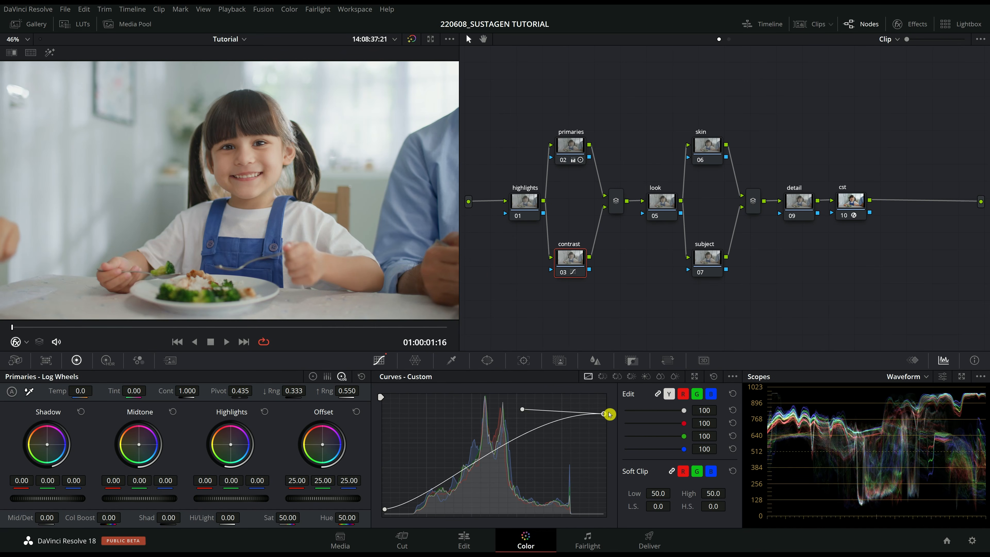
{"action": "left_click_drag", "start_coordinate": [522, 411], "coordinate": [520, 413]}
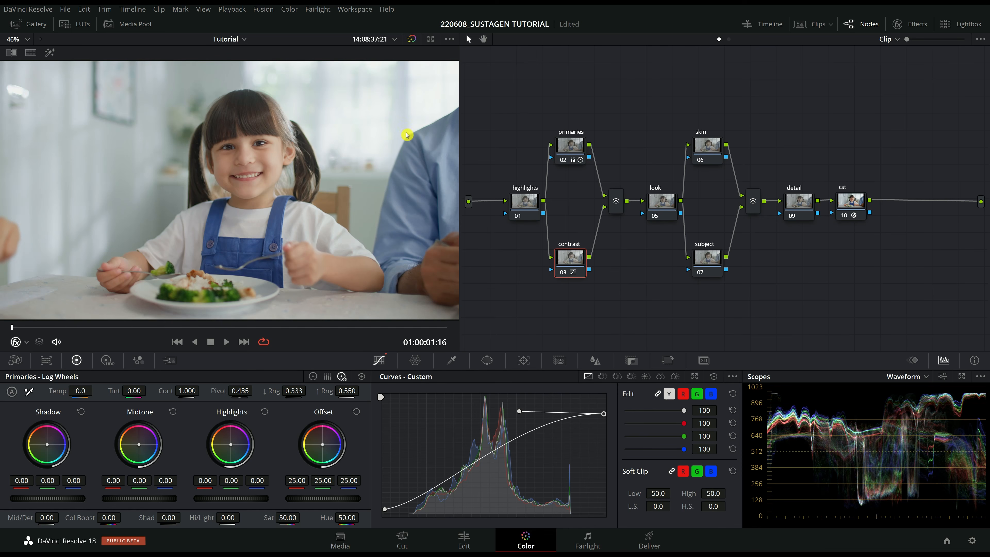
Qualify the highlights node by luminance only, with Low 65 and low softness 15.2, and check the resulting matte.
{"action": "left_click", "coordinate": [524, 200]}
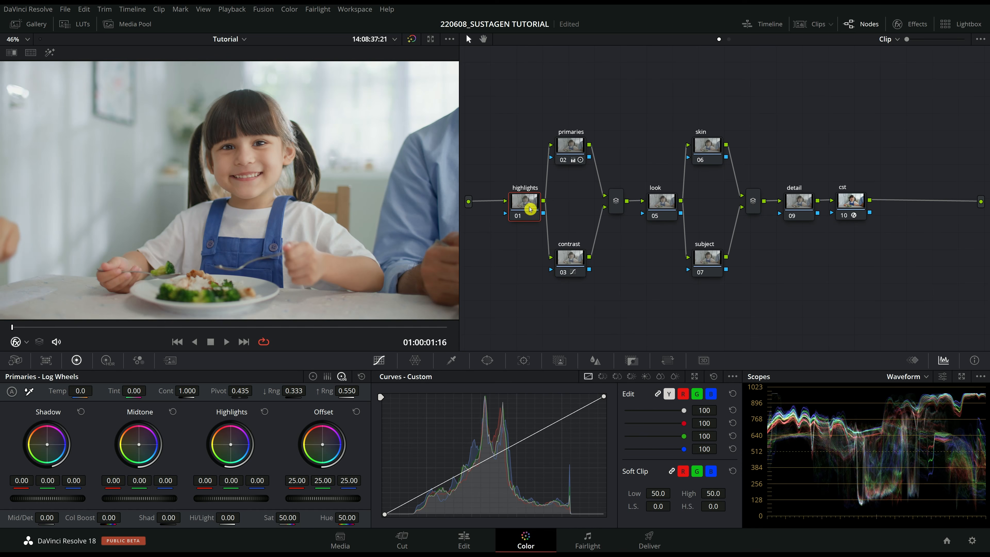
{"action": "left_click", "coordinate": [452, 361]}
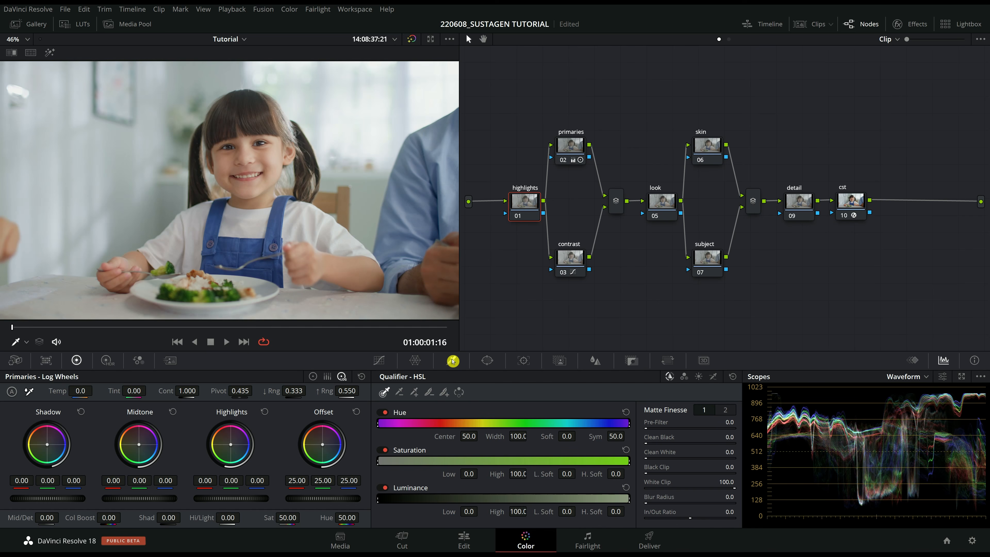
{"action": "left_click", "coordinate": [385, 412]}
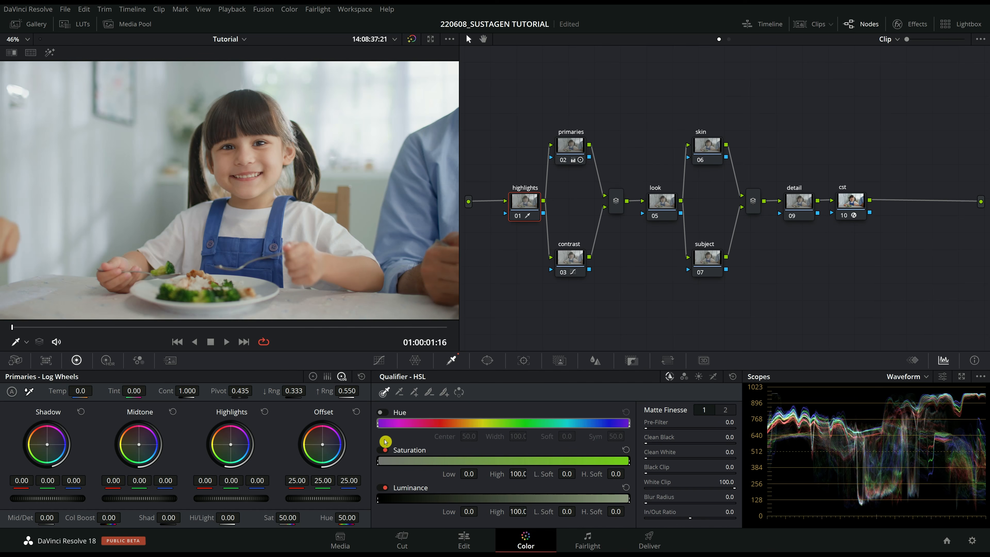
{"action": "left_click", "coordinate": [385, 450]}
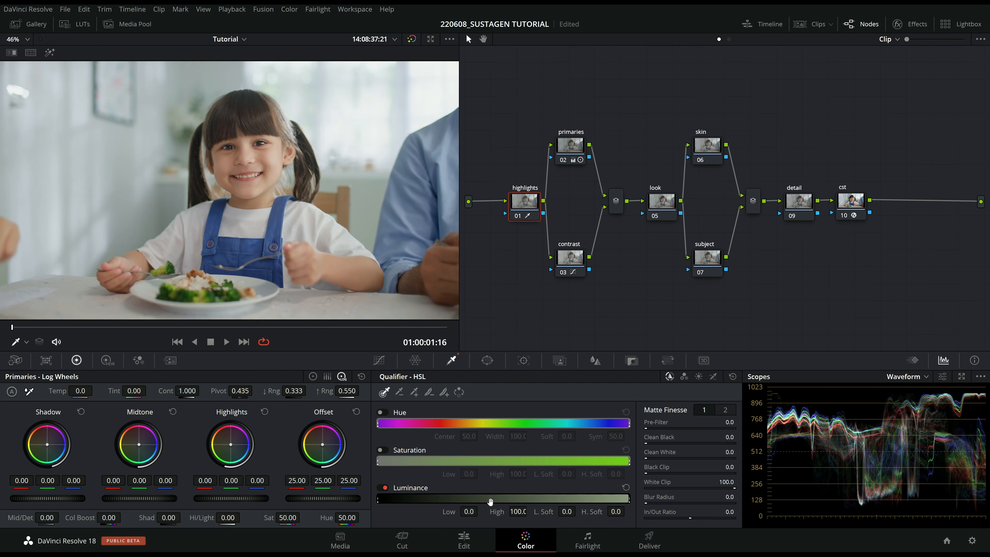
{"action": "type", "text": "65"}
{"action": "key", "text": "Return"}
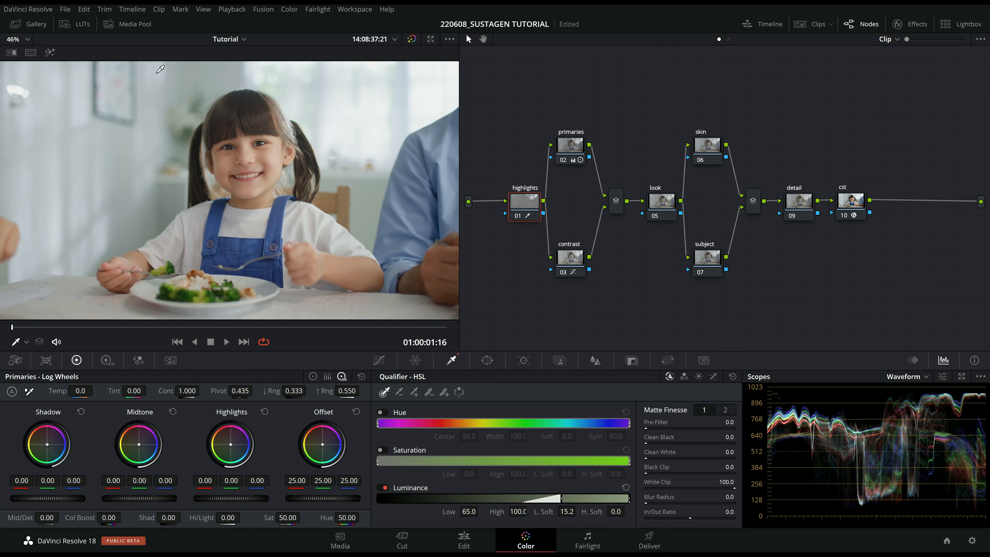
{"action": "left_click", "coordinate": [50, 53]}
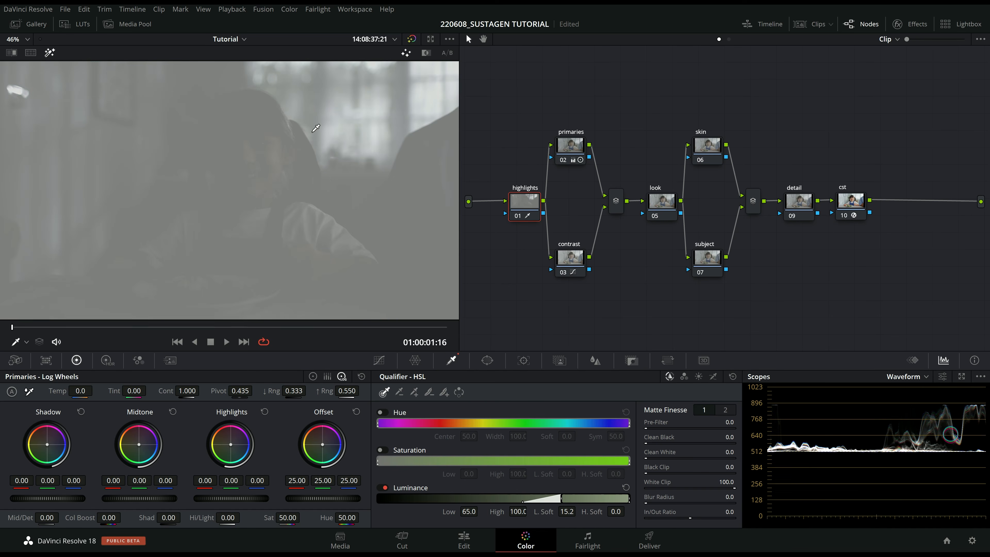
{"action": "left_click", "coordinate": [49, 52]}
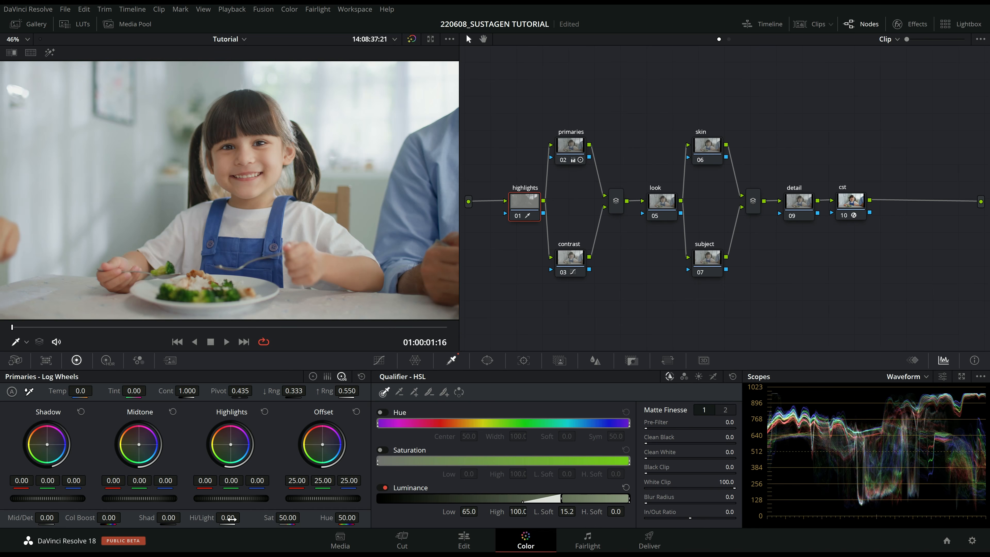
Reduce the highlights node's Hi/Light value to -30.
{"action": "left_click_drag", "start_coordinate": [228, 518], "coordinate": [150, 517]}
{"action": "key", "text": "ctrl+d"}
{"action": "key", "text": "ctrl+d"}
{"action": "mouse_move", "coordinate": [227, 517]}
{"action": "left_mouse_down"}
{"action": "mouse_move", "coordinate": [298, 517]}
{"action": "mouse_move", "coordinate": [243, 517]}
{"action": "left_mouse_up"}
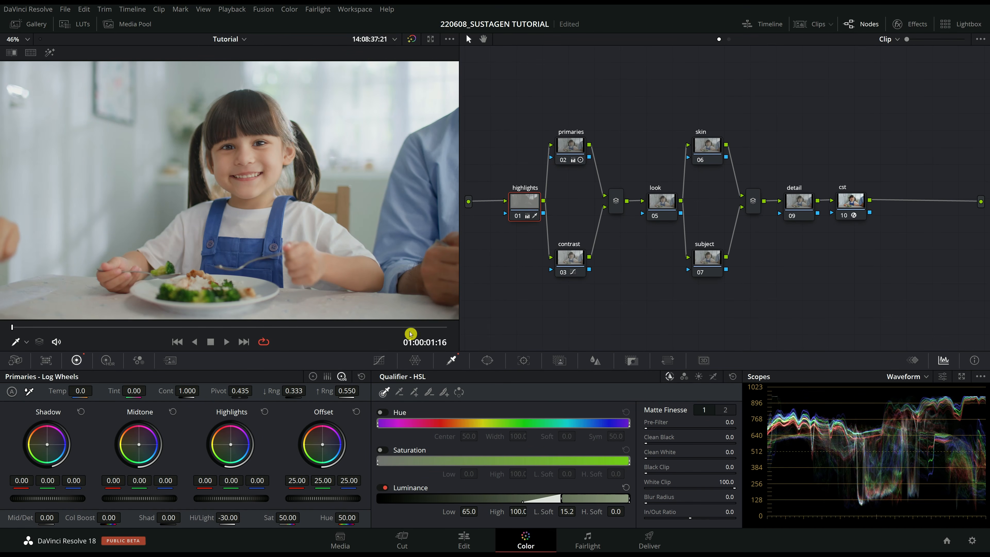
Compare the image with the highlights node disabled and enabled, and scrub through the clip.
{"action": "left_click", "coordinate": [521, 217]}
{"action": "left_click", "coordinate": [521, 218]}
{"action": "left_click", "coordinate": [521, 218]}
{"action": "left_click", "coordinate": [521, 217]}
{"action": "left_click_drag", "start_coordinate": [103, 336], "coordinate": [9, 332]}
Lengthen the white point's spline handle slightly on the contrast node's custom curve.
{"action": "left_click", "coordinate": [578, 259]}
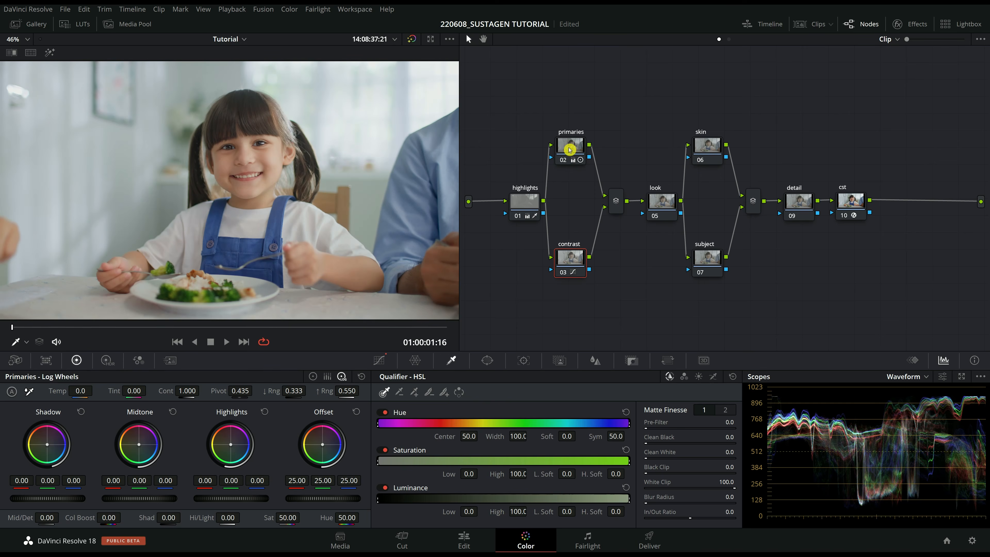
{"action": "left_click", "coordinate": [378, 359]}
{"action": "left_click_drag", "start_coordinate": [517, 412], "coordinate": [512, 413]}
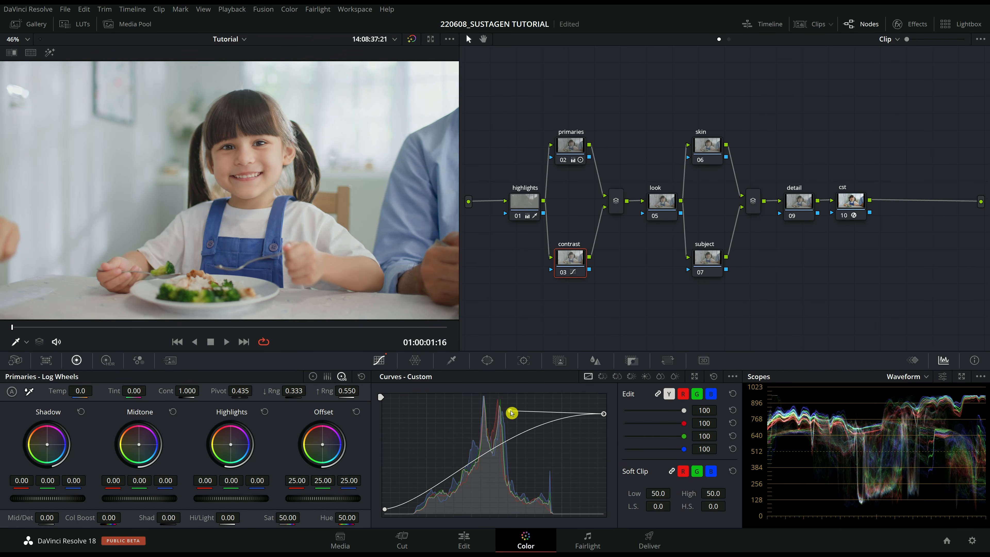
Push the look node's Gain color wheel toward blue, to about red 0.99, green 1.00 and blue 1.05.
{"action": "left_click", "coordinate": [663, 201]}
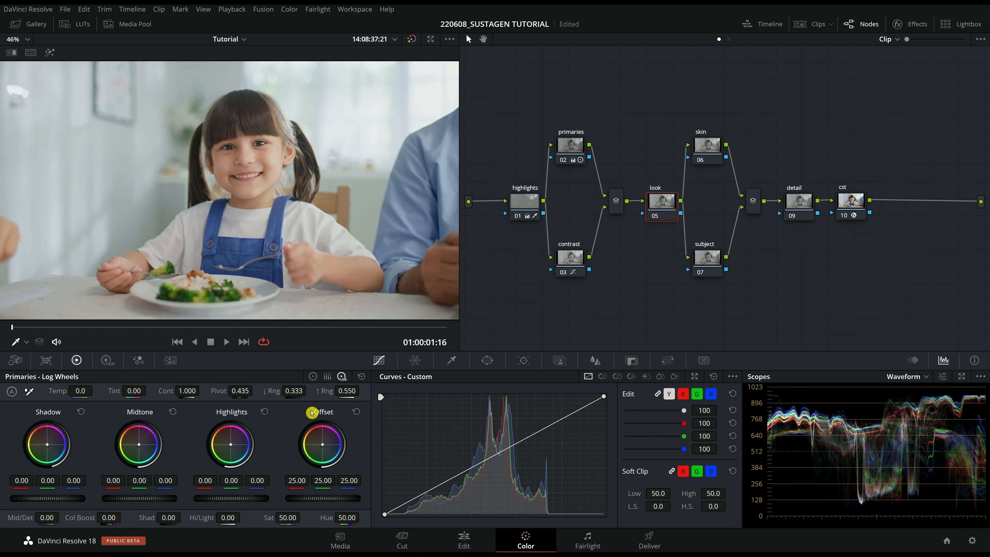
{"action": "left_click", "coordinate": [315, 376]}
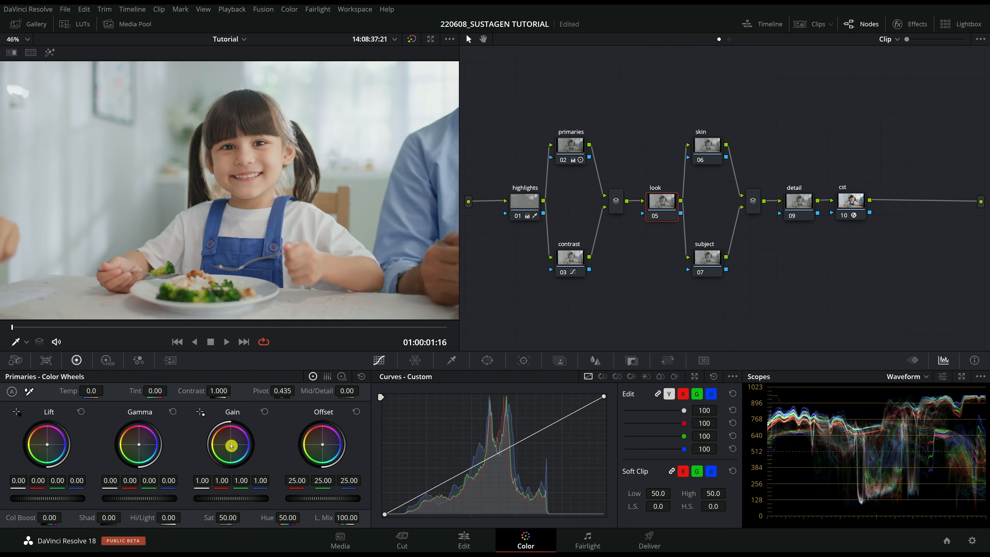
{"action": "left_click_drag", "start_coordinate": [230, 444], "coordinate": [233, 445]}
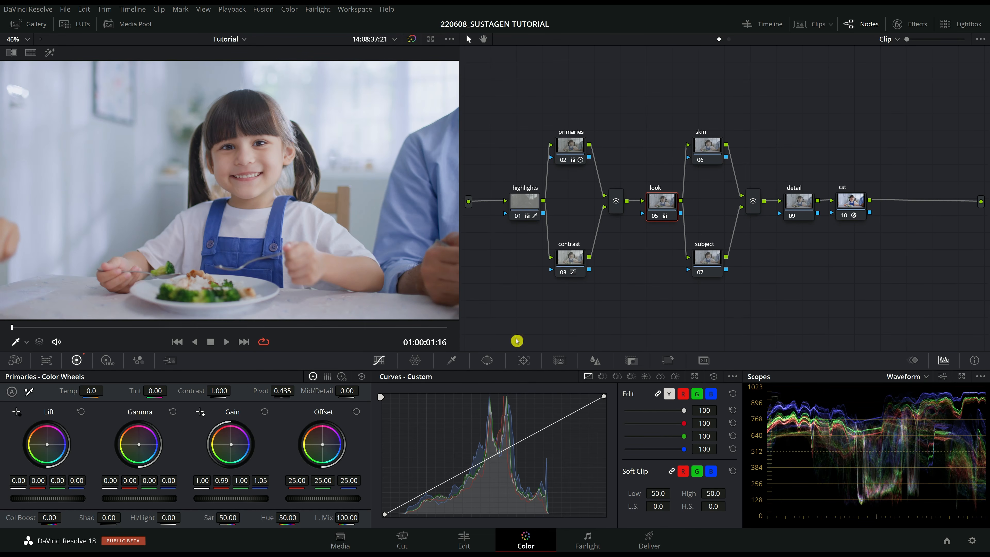
Compare the image with the look node's blue tint disabled and enabled.
{"action": "left_click", "coordinate": [658, 217]}
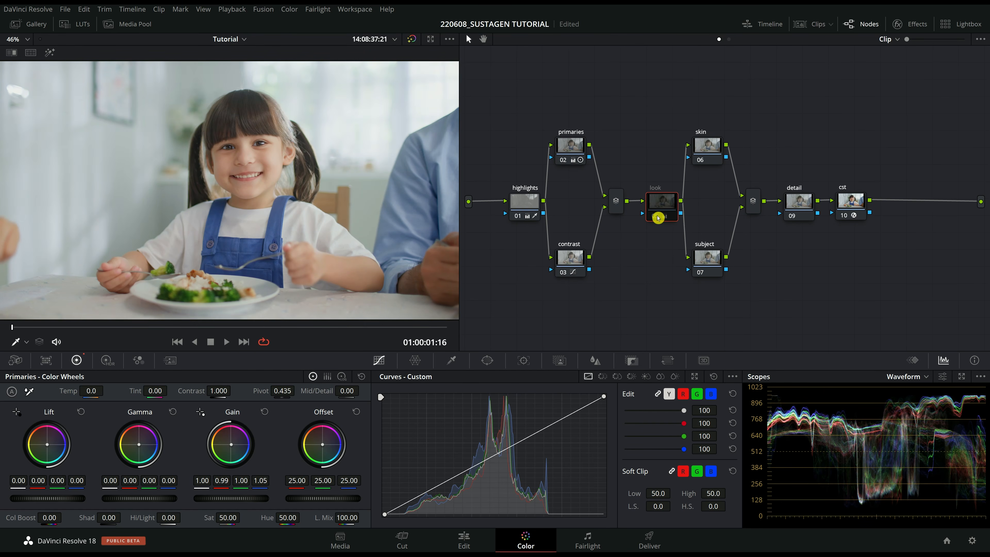
{"action": "left_click", "coordinate": [658, 217]}
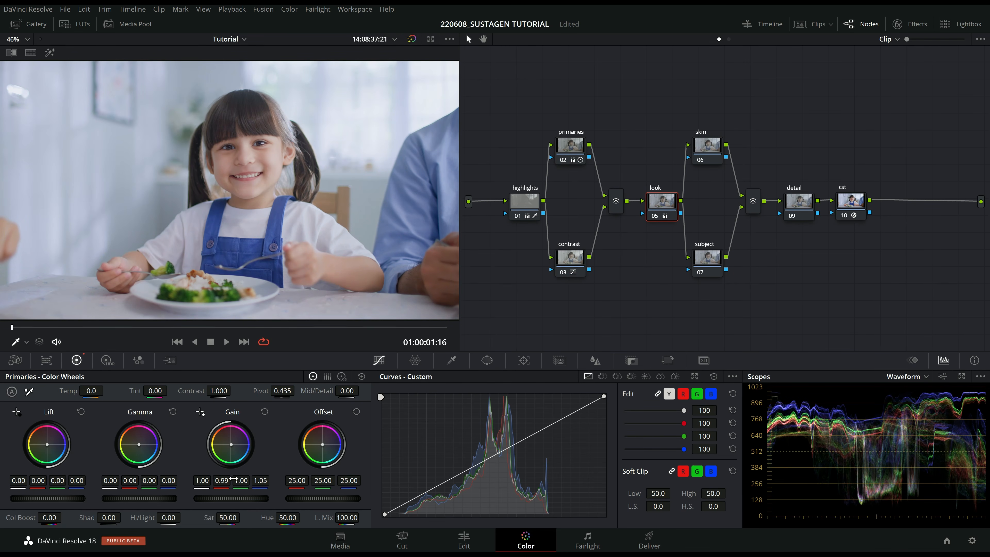
{"action": "left_click_drag", "start_coordinate": [231, 480], "coordinate": [230, 481]}
{"action": "left_click_drag", "start_coordinate": [230, 481], "coordinate": [230, 481]}
{"action": "left_click", "coordinate": [655, 216]}
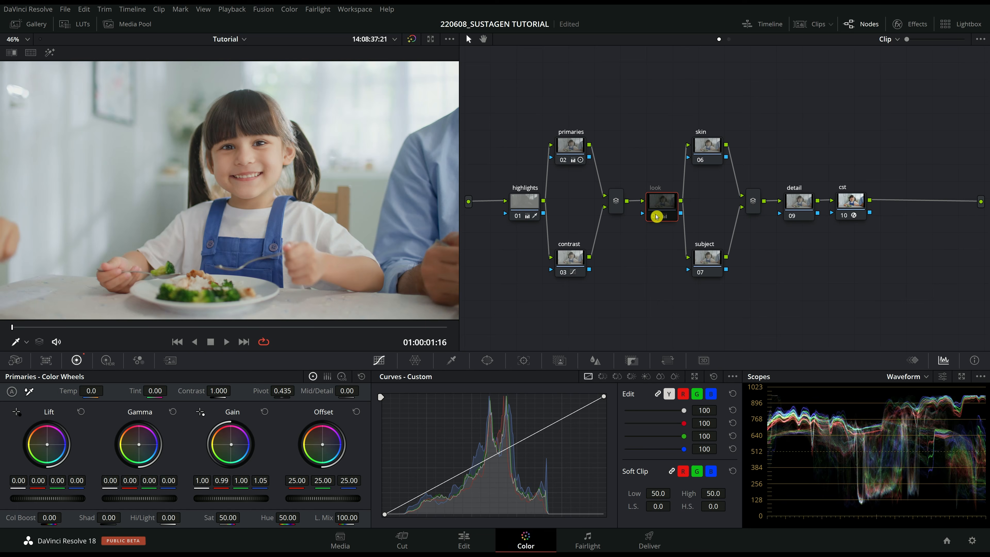
{"action": "left_click", "coordinate": [656, 217]}
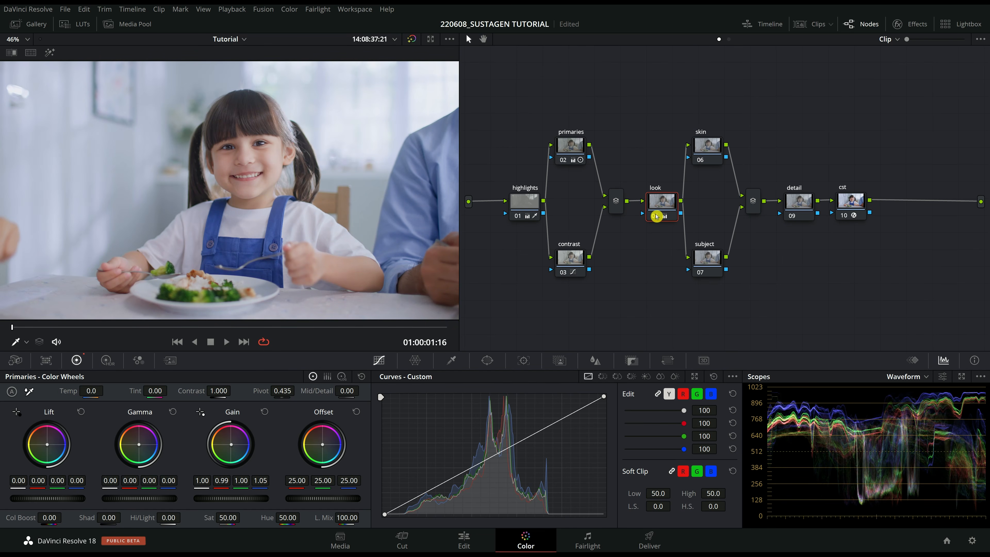
Qualify the girl's skin on the skin node by sampling her cheek, and set the matte's blur radius to 22.6.
{"action": "left_click", "coordinate": [715, 147]}
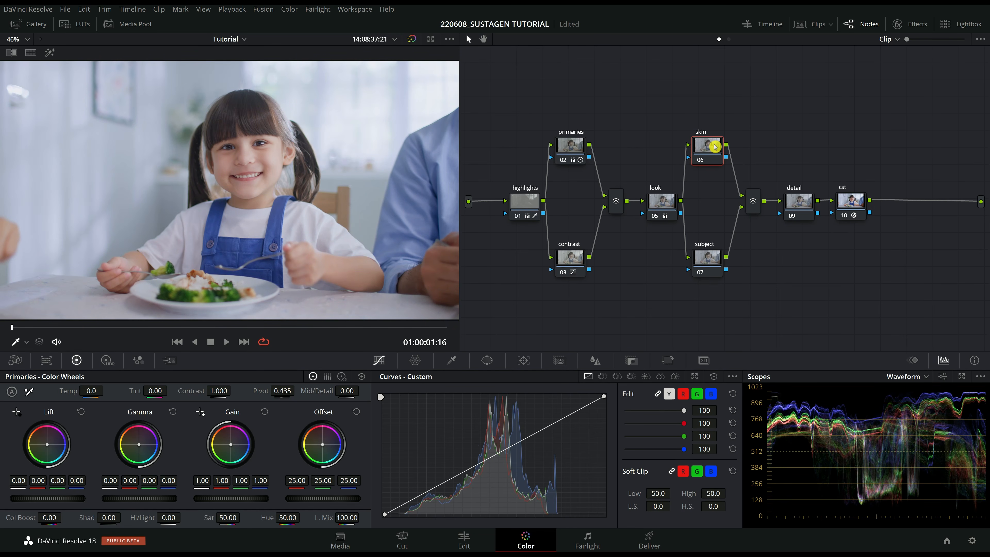
{"action": "left_click", "coordinate": [452, 362]}
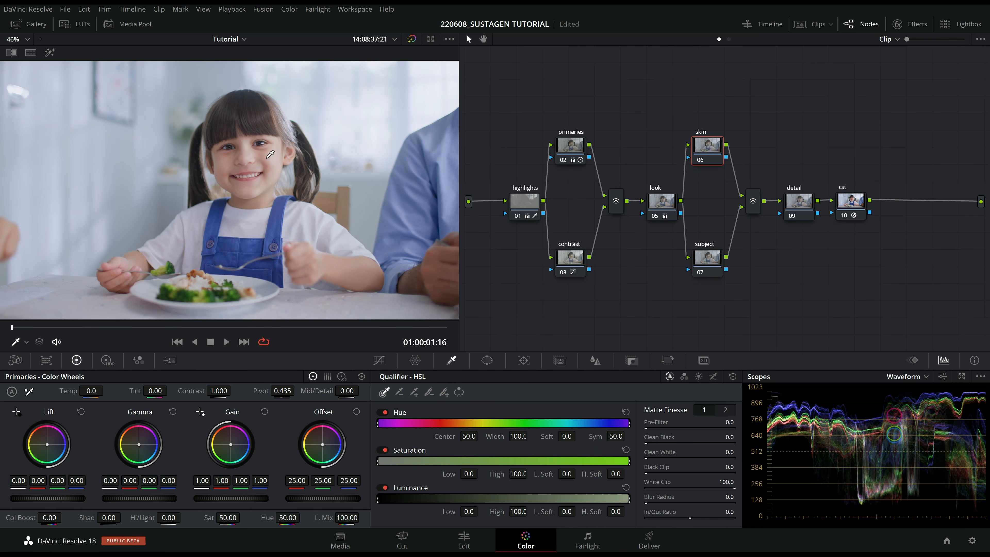
{"action": "left_click", "coordinate": [49, 52]}
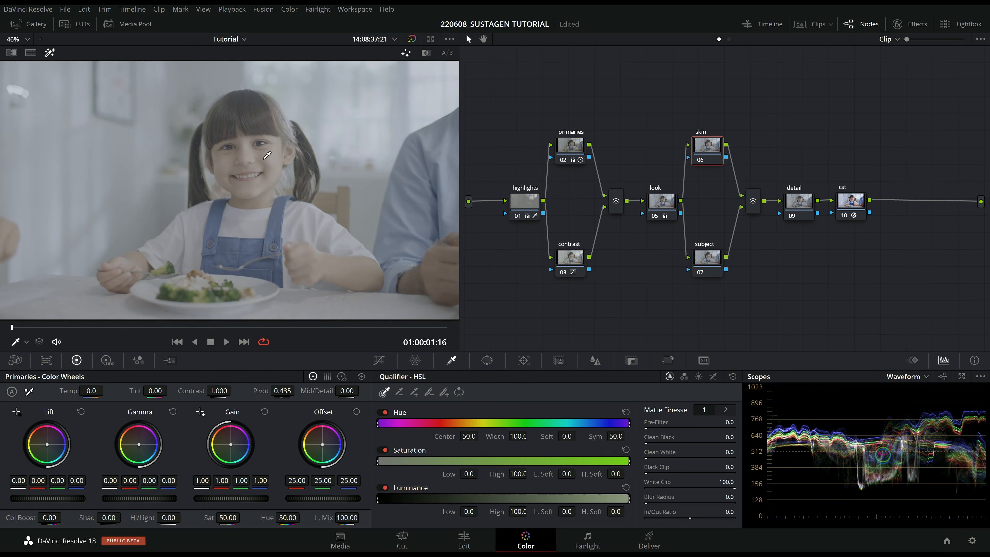
{"action": "left_click", "coordinate": [267, 155]}
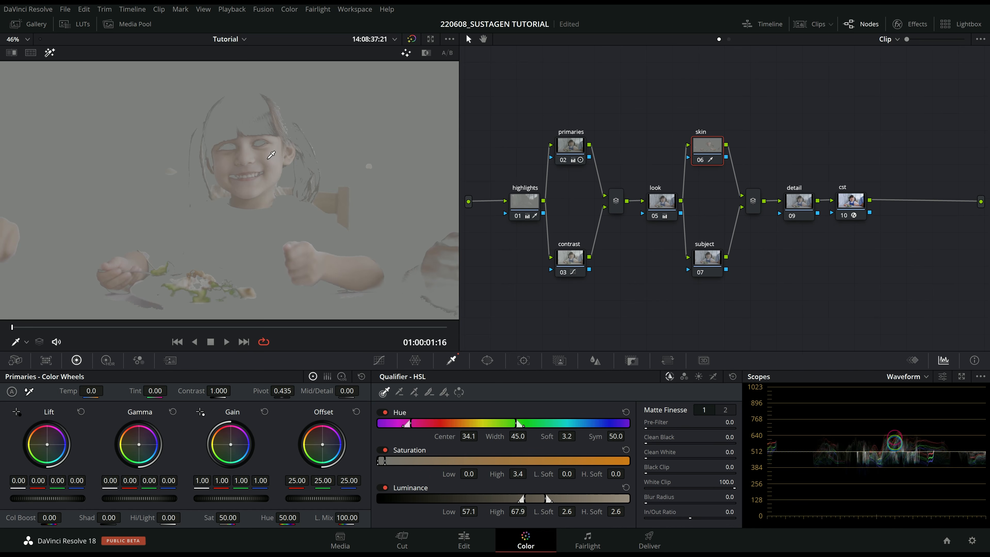
{"action": "left_click", "coordinate": [274, 158]}
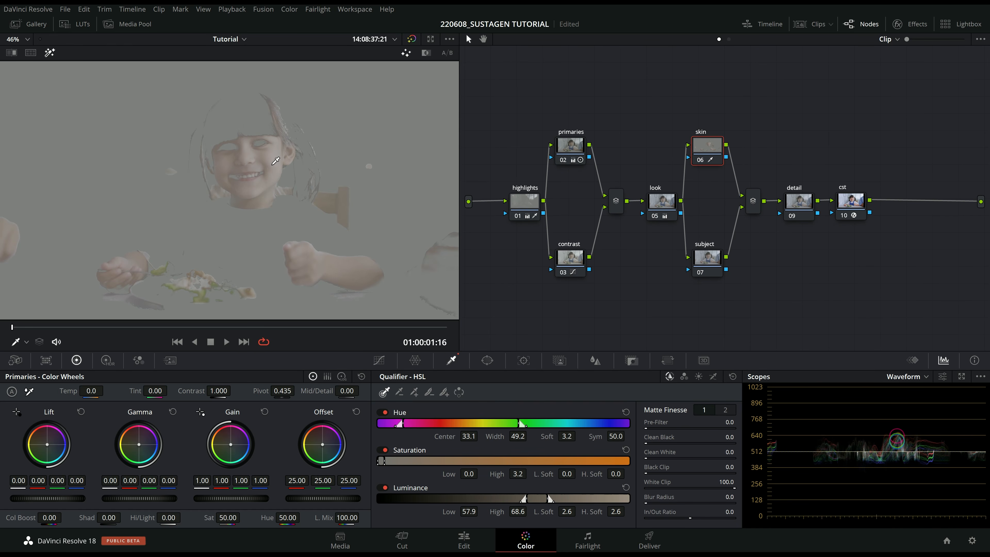
{"action": "left_click", "coordinate": [273, 157]}
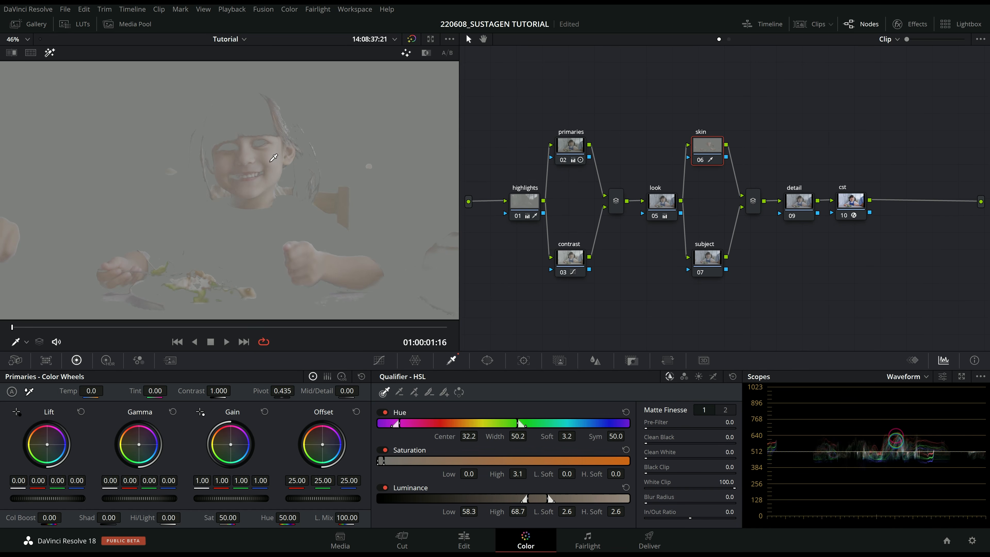
{"action": "left_click", "coordinate": [277, 156]}
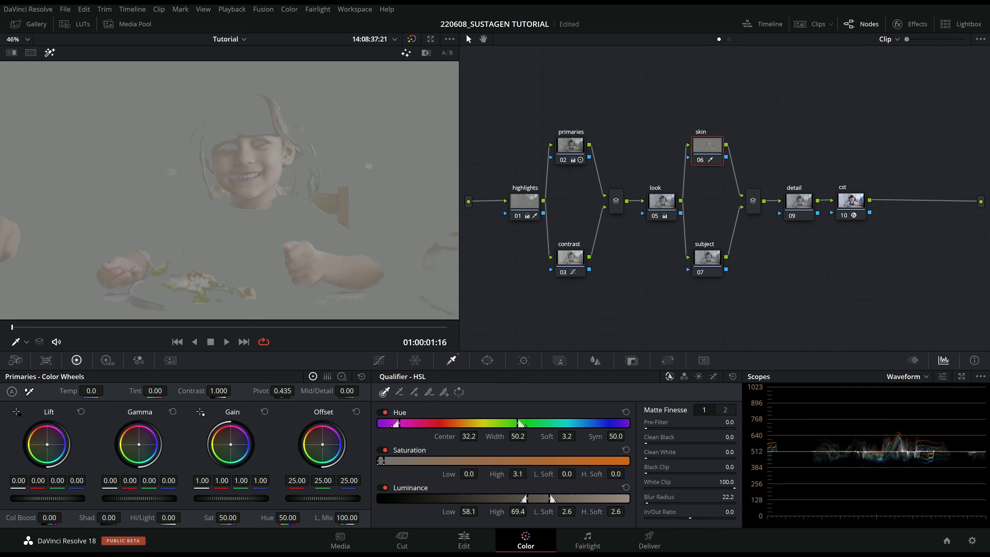
{"action": "left_click", "coordinate": [50, 52]}
Soften the qualified skin by setting the skin node's Mid/Detail to -10, and inspect the face up close.
{"action": "scroll", "coordinate": [295, 142], "scroll_direction": "up", "scroll_amount": 5}
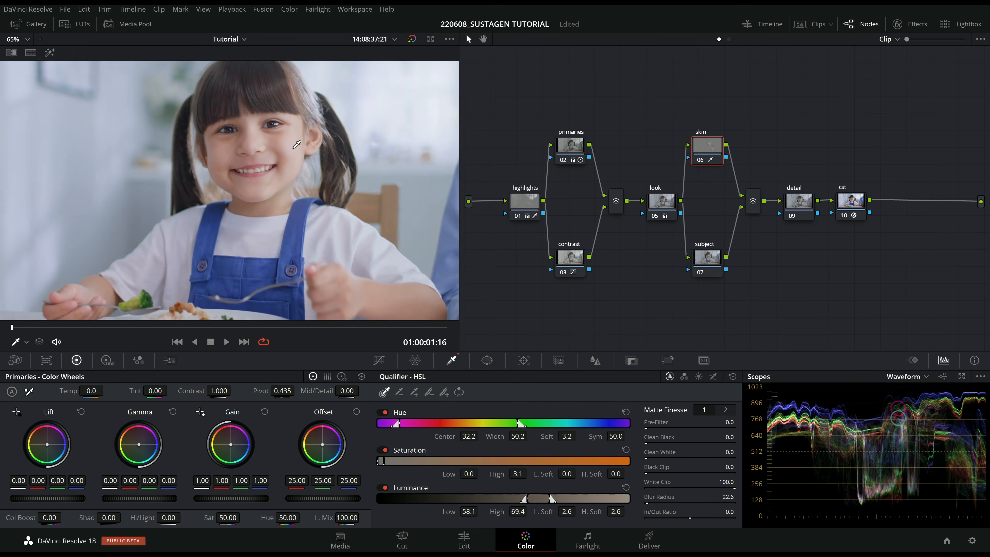
{"action": "scroll", "coordinate": [294, 143], "scroll_direction": "up", "scroll_amount": 4}
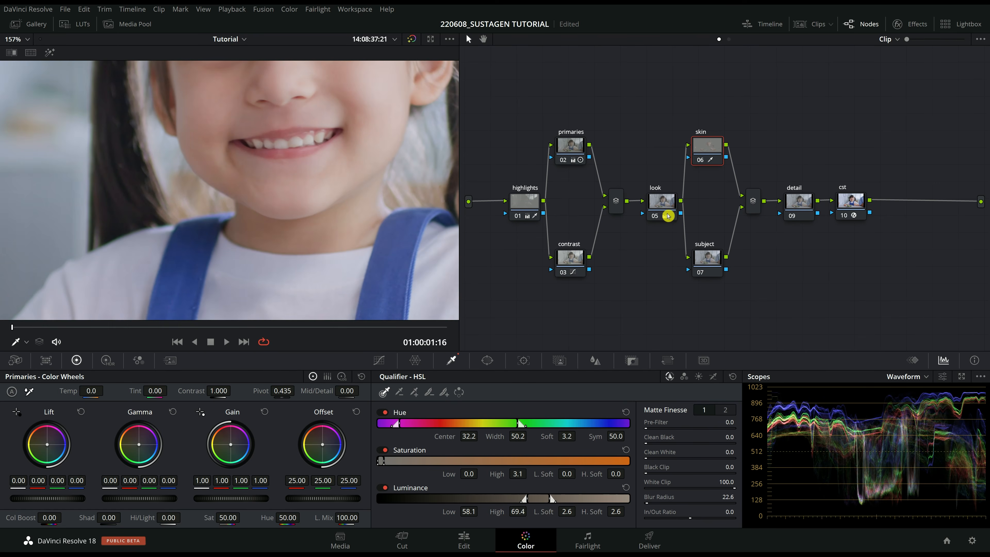
{"action": "left_click", "coordinate": [414, 390]}
{"action": "scroll", "coordinate": [306, 147], "scroll_direction": "down", "scroll_amount": 2}
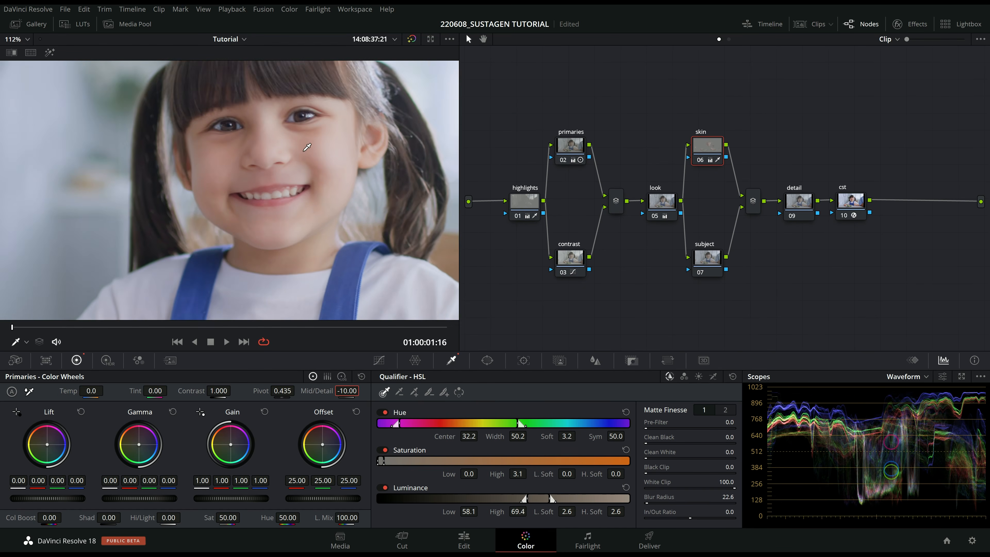
Compare the girl's face up close with the skin node disabled and enabled, and fit the whole frame in the viewer.
{"action": "scroll", "coordinate": [307, 147], "scroll_direction": "up", "scroll_amount": 3}
{"action": "left_click", "coordinate": [711, 169]}
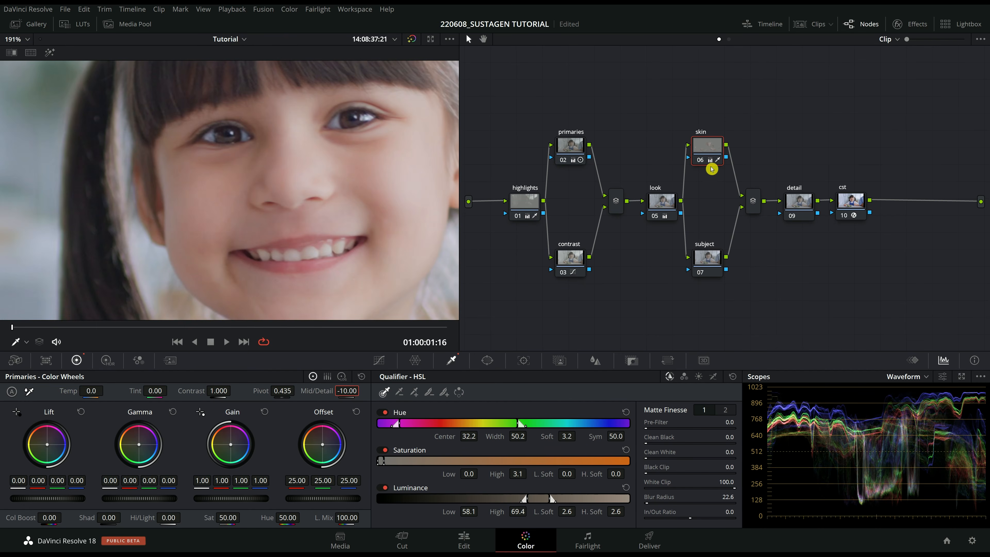
{"action": "left_click", "coordinate": [701, 161]}
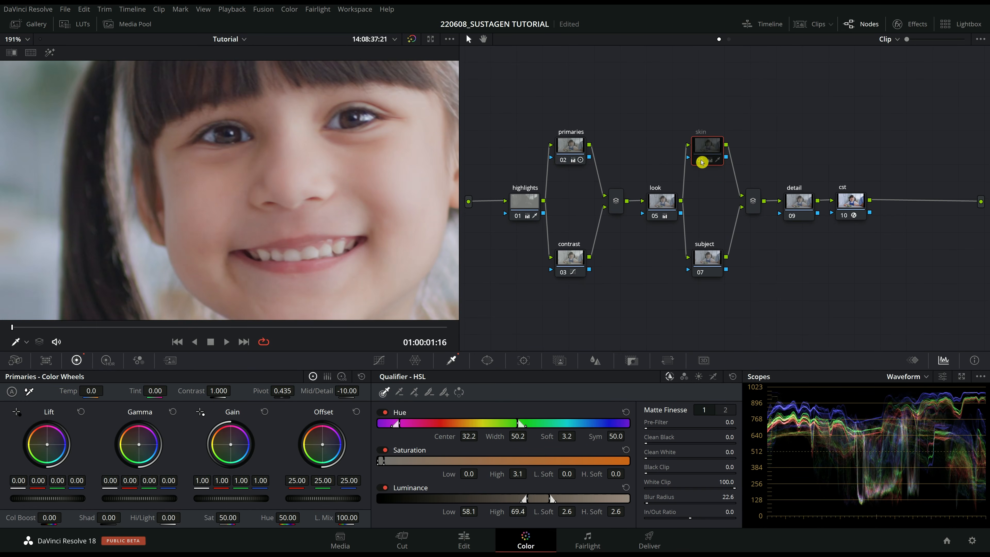
{"action": "left_click", "coordinate": [701, 162]}
{"action": "left_click", "coordinate": [702, 162]}
{"action": "left_click", "coordinate": [701, 162]}
{"action": "left_click", "coordinate": [18, 39]}
{"action": "left_click", "coordinate": [27, 58]}
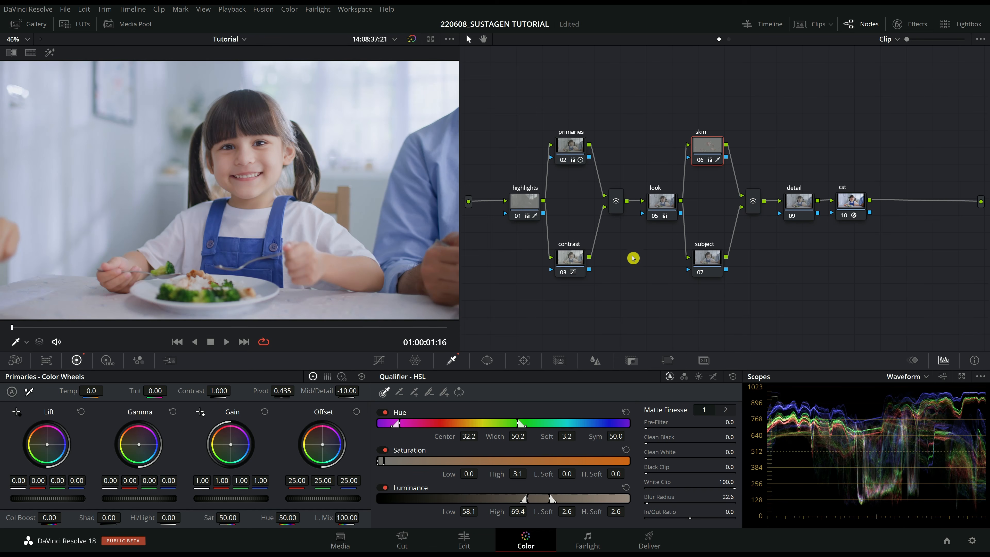
{"action": "left_click", "coordinate": [707, 261]}
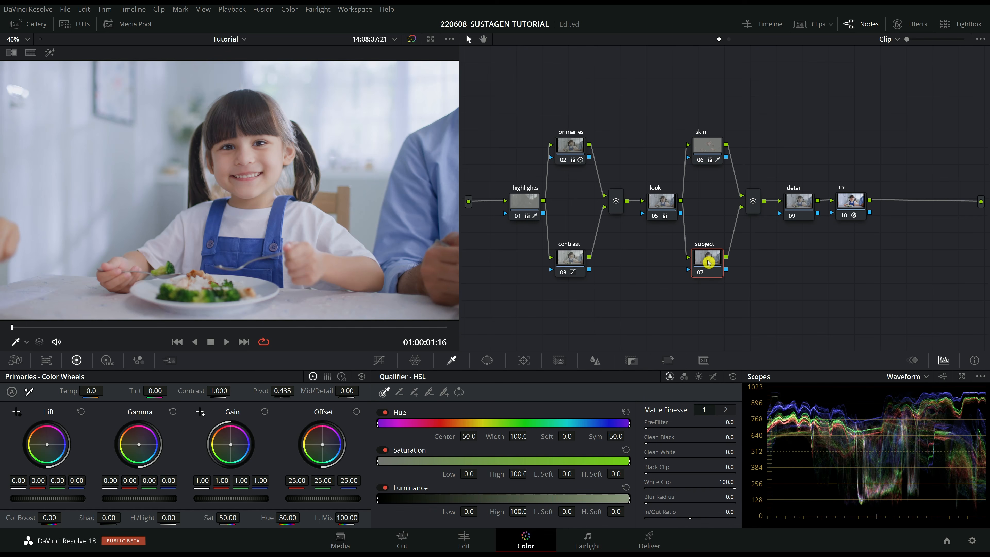
{"action": "left_click", "coordinate": [488, 360]}
{"action": "left_click", "coordinate": [390, 443]}
{"action": "left_click_drag", "start_coordinate": [229, 191], "coordinate": [251, 162]}
{"action": "left_click_drag", "start_coordinate": [322, 234], "coordinate": [289, 201]}
{"action": "left_click", "coordinate": [713, 377]}
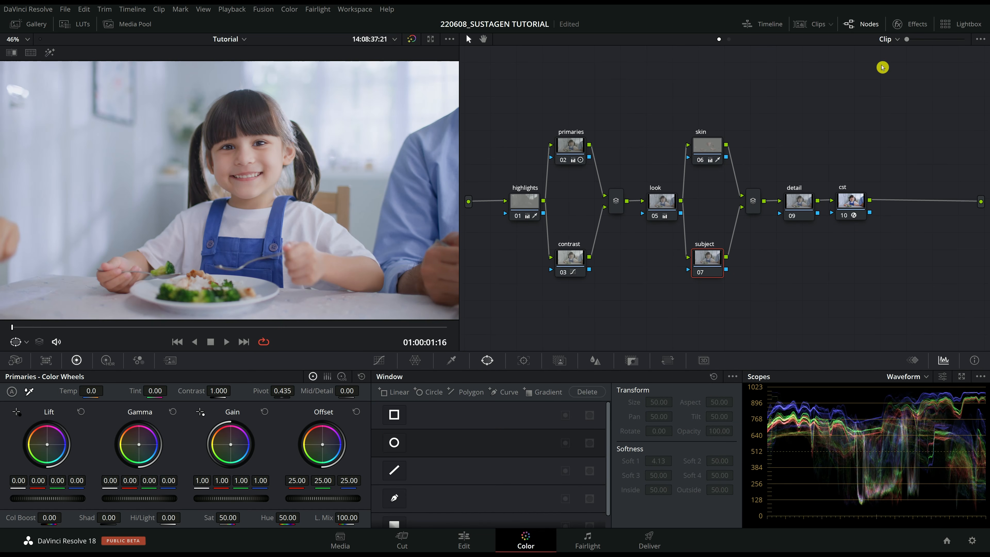
{"action": "left_click", "coordinate": [24, 343]}
{"action": "left_click", "coordinate": [47, 413]}
Search the effects library for "face" and apply Face Refinement to the subject node.
{"action": "left_click", "coordinate": [912, 24]}
{"action": "left_click", "coordinate": [962, 39]}
{"action": "type", "text": "faa"}
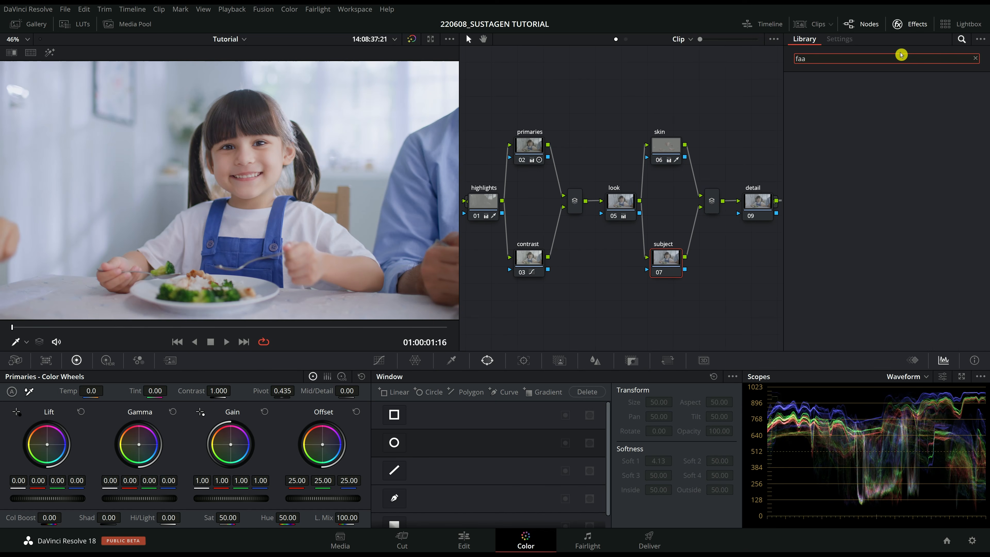
{"action": "type", "text": "e"}
{"action": "left_click_drag", "start_coordinate": [881, 100], "coordinate": [667, 262]}
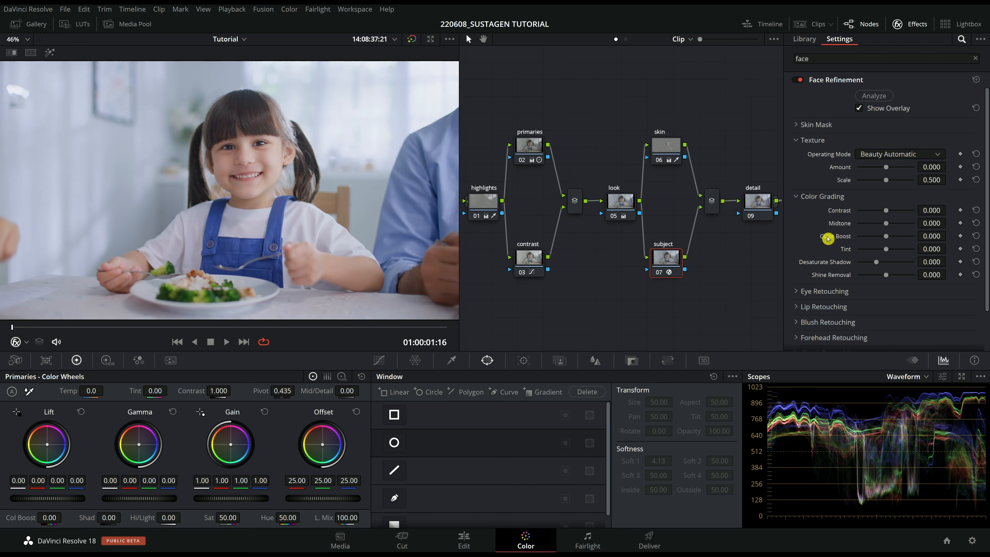
Analyze the girl's face through the clip with Face Refinement, return to the clip's start, and hide the face overlay.
{"action": "left_click", "coordinate": [878, 98]}
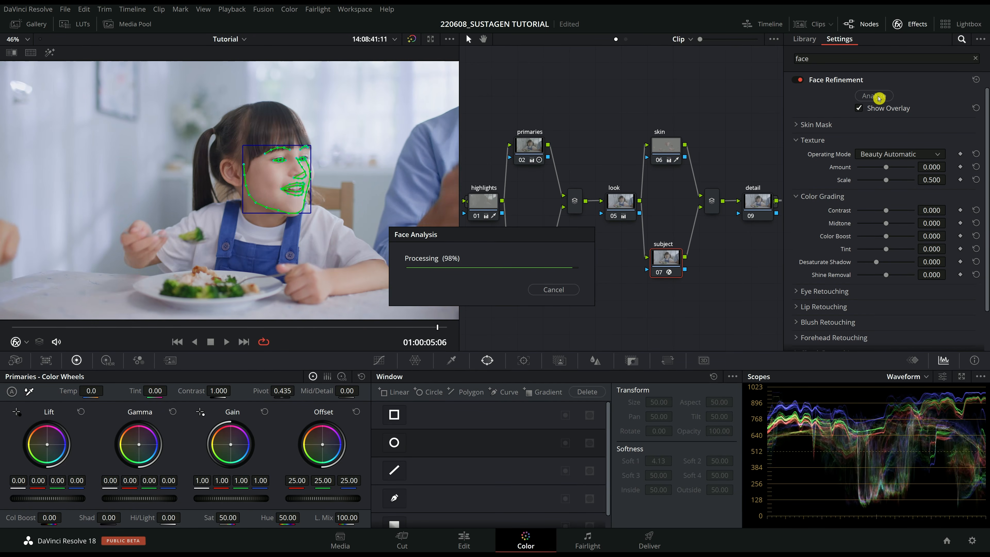
{"action": "left_click", "coordinate": [878, 98]}
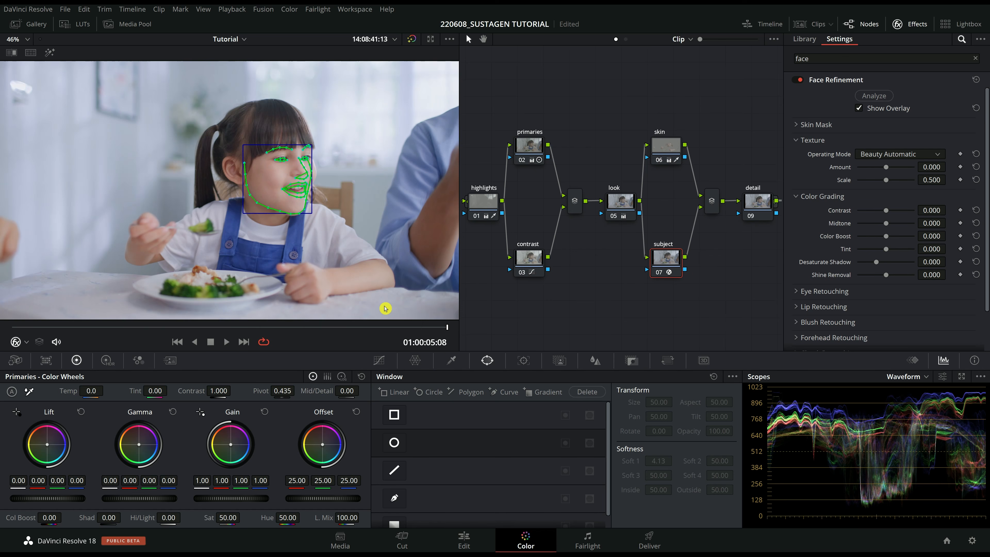
{"action": "left_click_drag", "start_coordinate": [442, 327], "coordinate": [2, 320]}
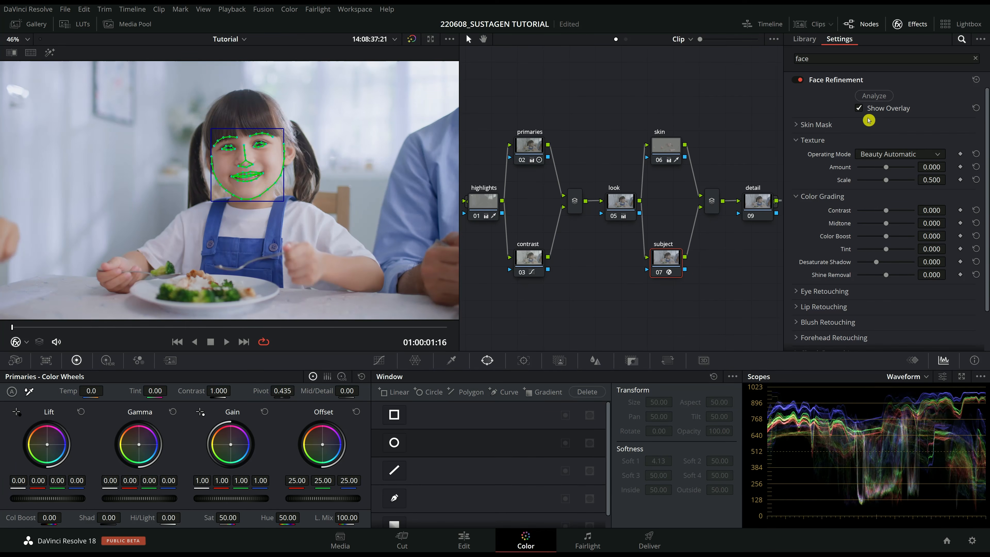
{"action": "left_click", "coordinate": [860, 109]}
Enhance the girl's eyes with Face Refinement's Eye Retouching, using Sharpening 0.010 and Brightening about 0.046.
{"action": "scroll", "coordinate": [276, 115], "scroll_direction": "up", "scroll_amount": 5}
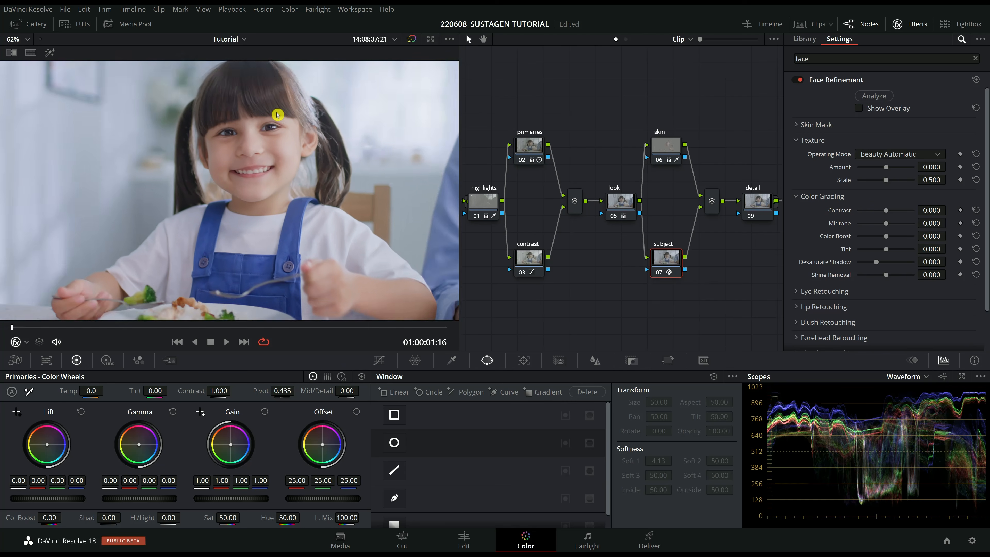
{"action": "scroll", "coordinate": [286, 145], "scroll_direction": "up", "scroll_amount": 3}
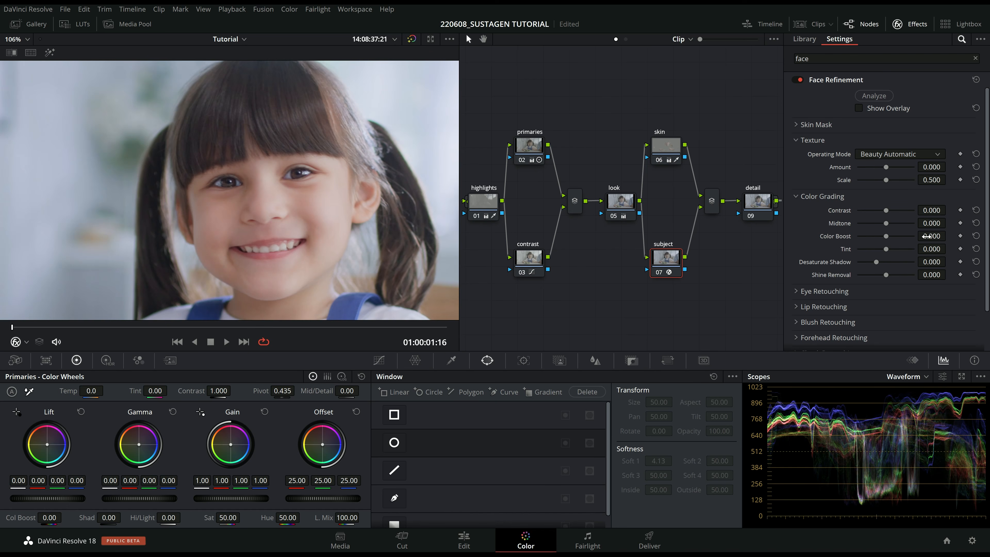
{"action": "left_click_drag", "start_coordinate": [949, 236], "coordinate": [949, 235]}
{"action": "left_click", "coordinate": [827, 140]}
{"action": "left_click", "coordinate": [834, 155]}
{"action": "left_click", "coordinate": [833, 172]}
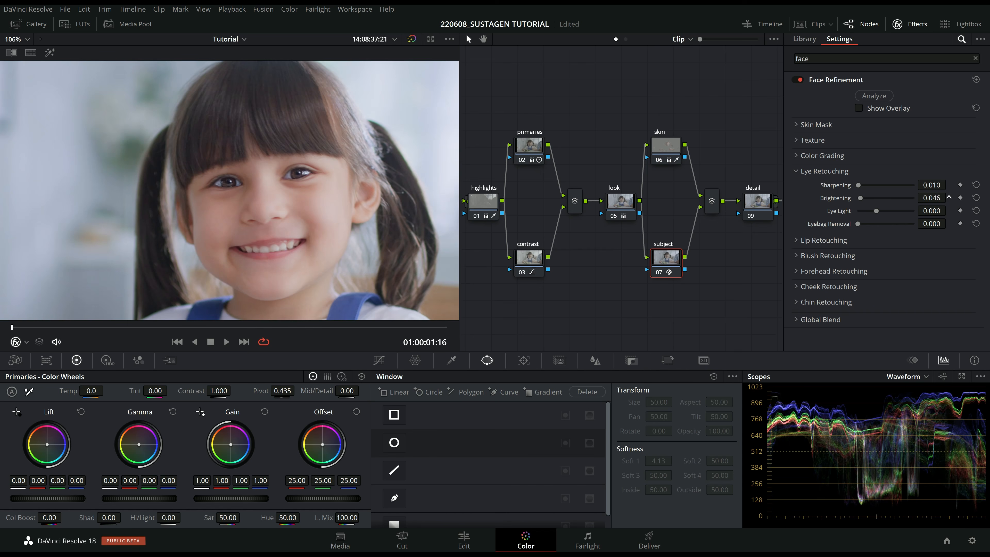
{"action": "left_click_drag", "start_coordinate": [932, 198], "coordinate": [948, 198]}
Compare the girl's eyes with the Face Refinement effect disabled and enabled.
{"action": "left_click", "coordinate": [799, 80]}
{"action": "left_click", "coordinate": [801, 82]}
{"action": "left_click", "coordinate": [801, 83]}
{"action": "left_click", "coordinate": [801, 83]}
{"action": "left_click", "coordinate": [801, 83]}
Raise the lip Saturation in Face Refinement's Lip Retouching to about 0.079.
{"action": "left_click", "coordinate": [833, 168]}
{"action": "left_click", "coordinate": [836, 186]}
{"action": "left_click_drag", "start_coordinate": [934, 214], "coordinate": [938, 214]}
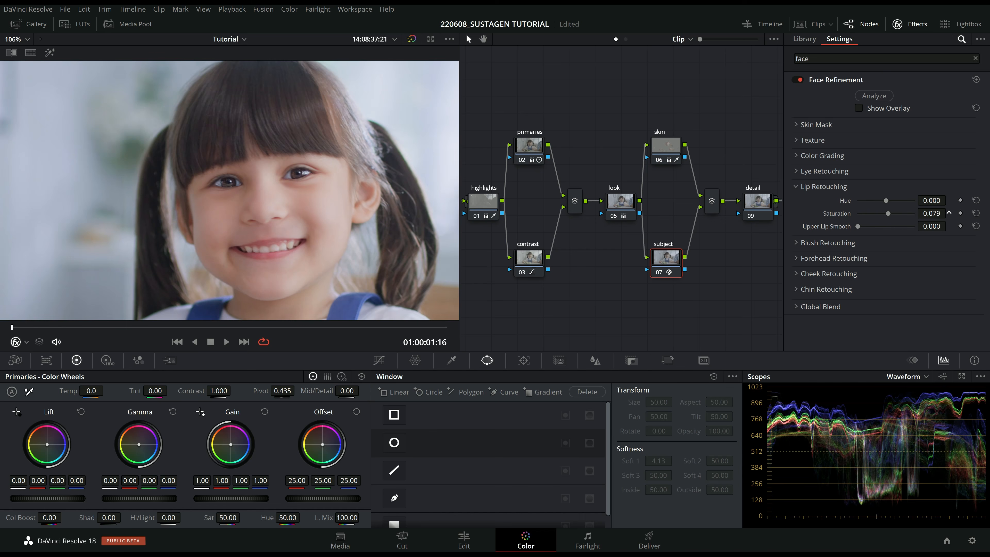
Compare the face with Face Refinement off and on, and check the subject node's effect on the whole frame.
{"action": "left_click", "coordinate": [801, 80]}
{"action": "left_click", "coordinate": [802, 81]}
{"action": "left_click", "coordinate": [801, 81]}
{"action": "left_click", "coordinate": [802, 80]}
{"action": "left_click", "coordinate": [908, 25]}
{"action": "key", "text": "shift+z"}
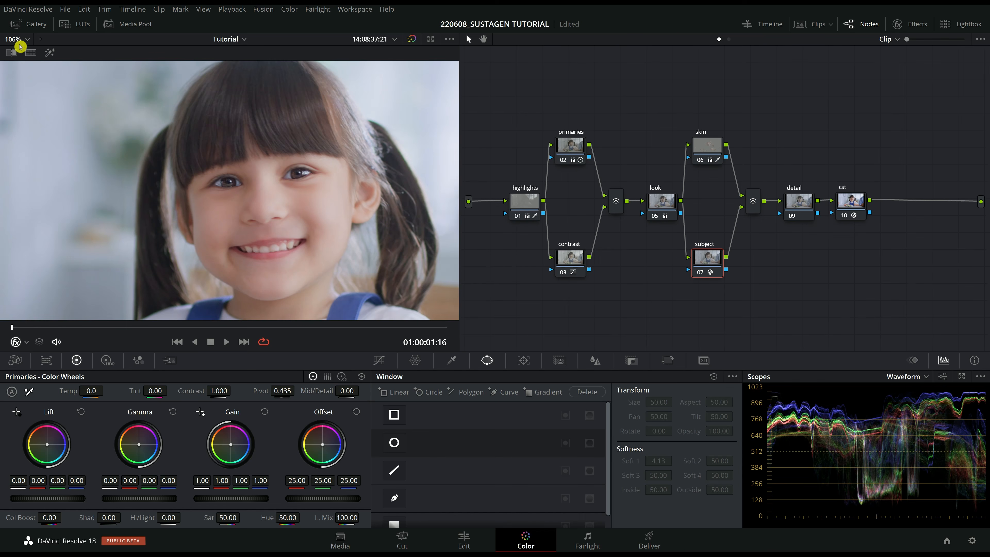
{"action": "left_click", "coordinate": [703, 272]}
{"action": "left_click", "coordinate": [703, 272]}
Sharpen the image on the detail node by setting the blur Radius to 0.49 for all channels, and compare the node off and on.
{"action": "left_click", "coordinate": [799, 206]}
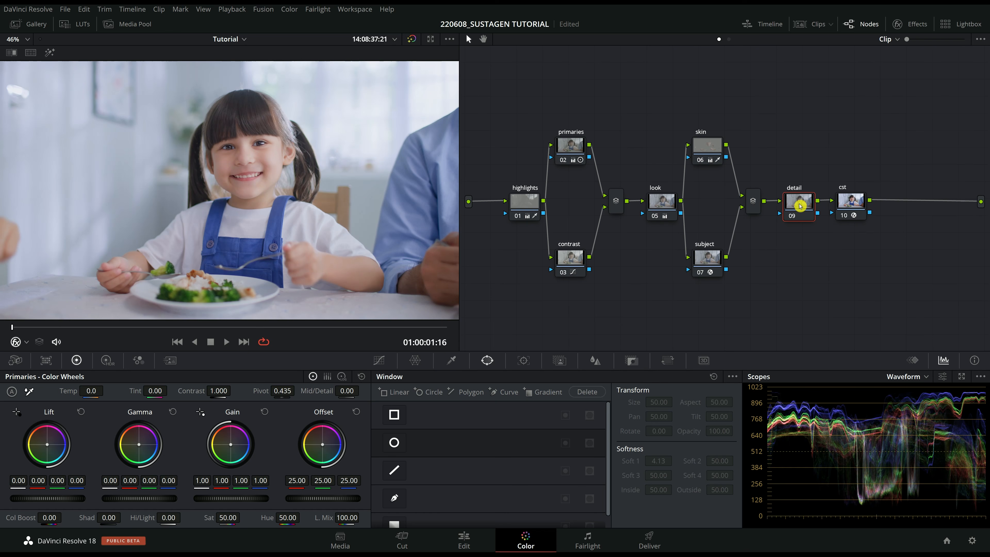
{"action": "left_click", "coordinate": [595, 361]}
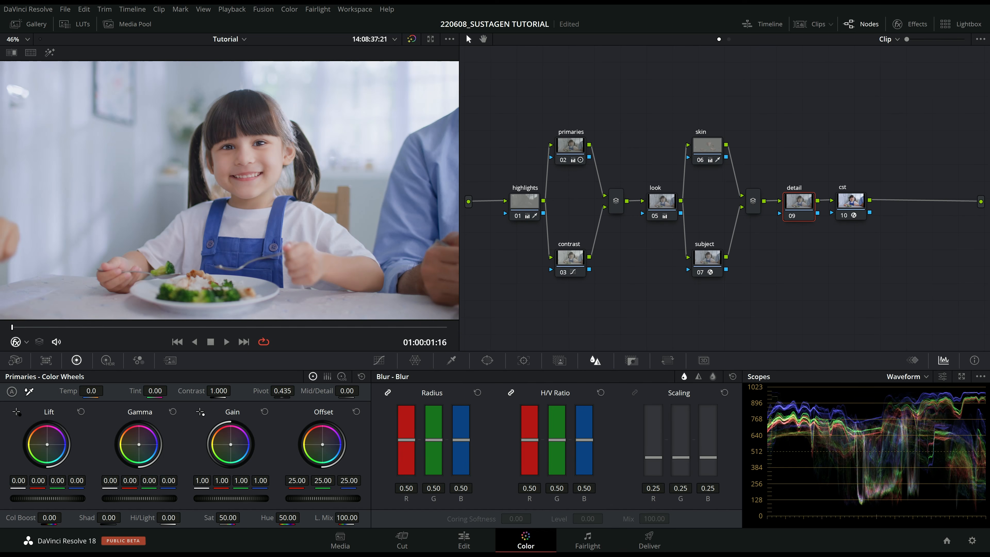
{"action": "scroll", "coordinate": [271, 164], "scroll_direction": "up", "scroll_amount": 2}
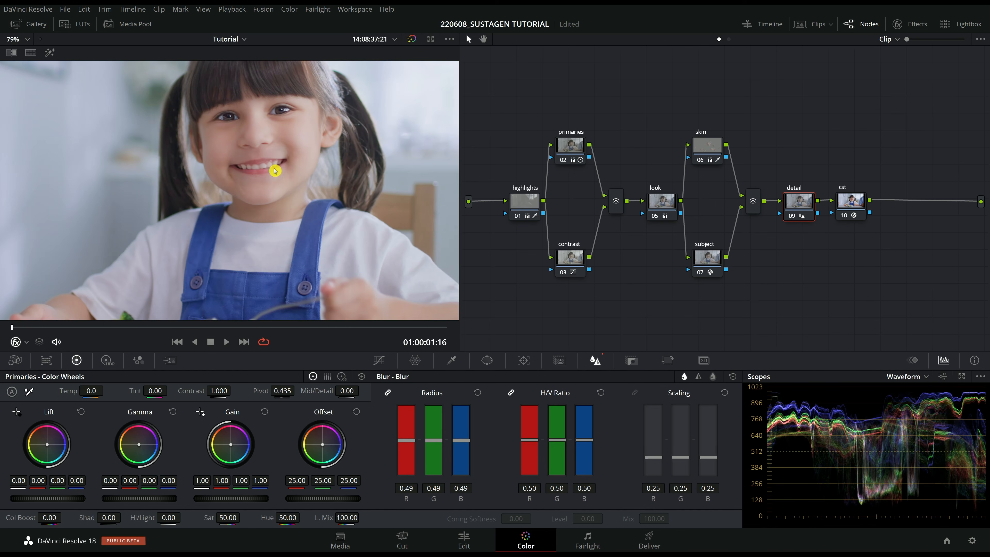
{"action": "left_click", "coordinate": [793, 216]}
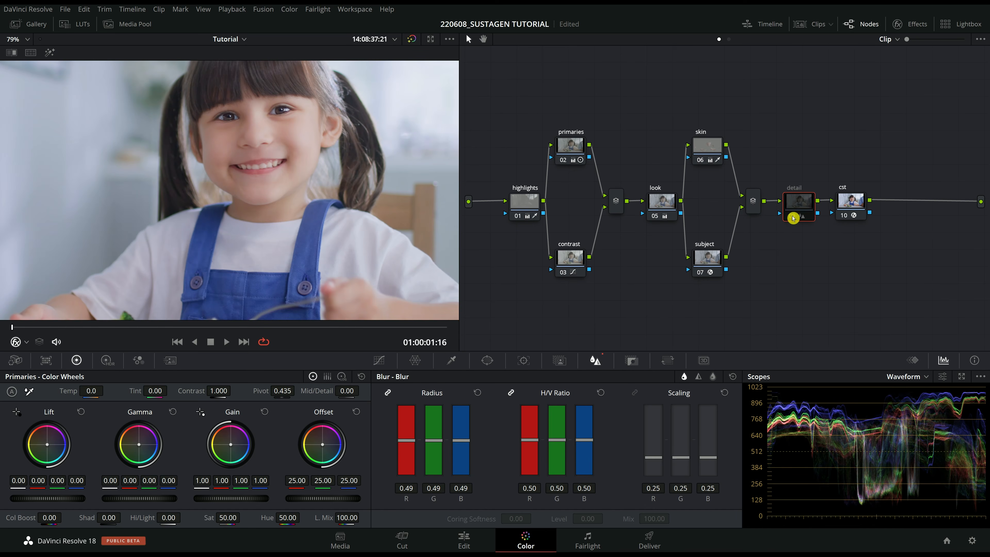
{"action": "left_click", "coordinate": [792, 216]}
{"action": "scroll", "coordinate": [291, 192], "scroll_direction": "down", "scroll_amount": 1}
{"action": "left_click", "coordinate": [16, 41]}
{"action": "left_click", "coordinate": [12, 55]}
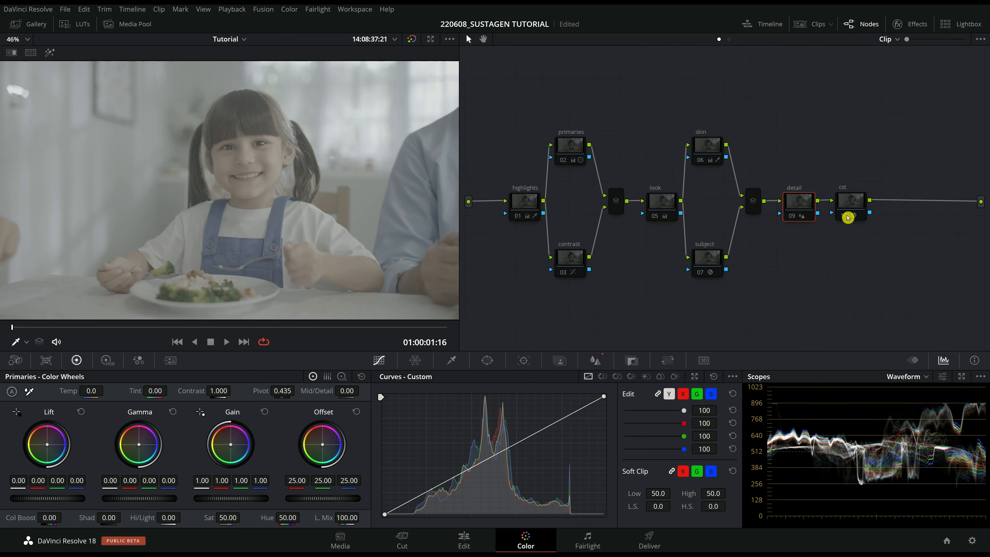
Review the grade's build-up from the bypassed image by re-enabling the cst, primaries, contrast, highlights, first layer mixer and look nodes.
{"action": "left_click", "coordinate": [848, 217]}
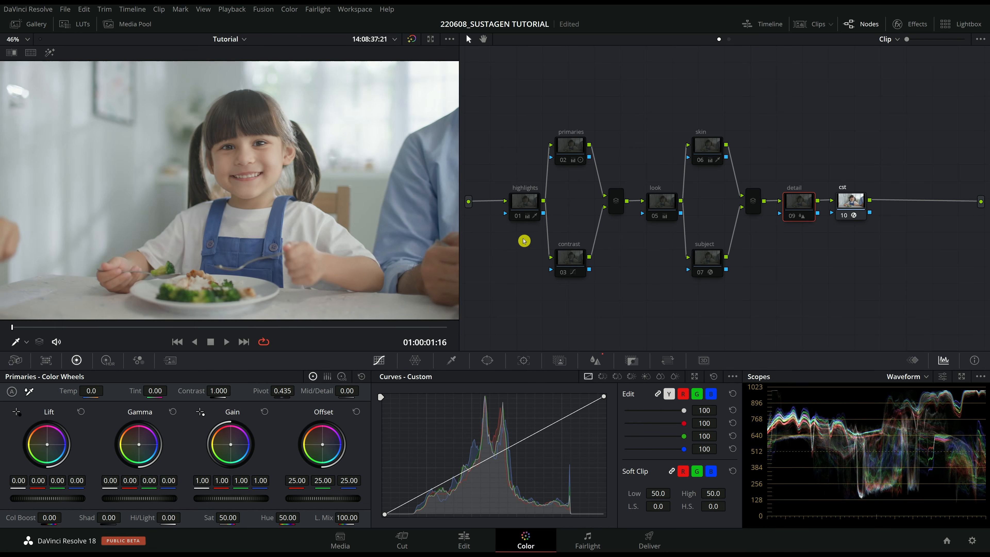
{"action": "left_click", "coordinate": [562, 160]}
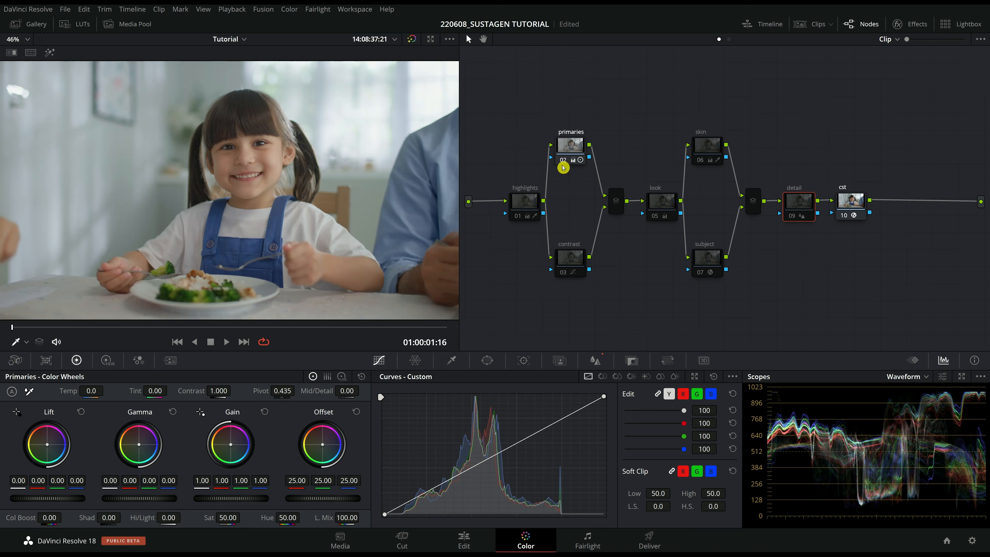
{"action": "left_click", "coordinate": [564, 273]}
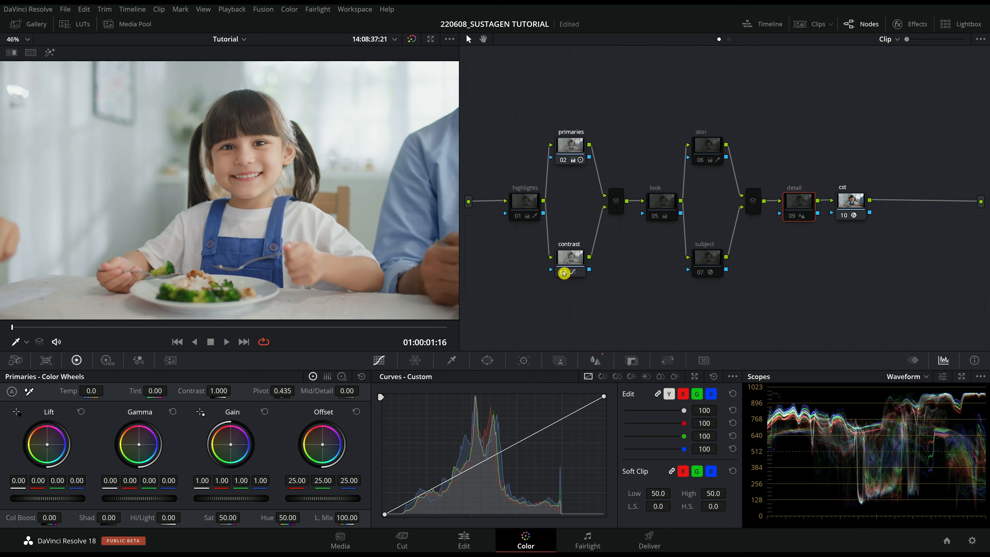
{"action": "left_click", "coordinate": [519, 216]}
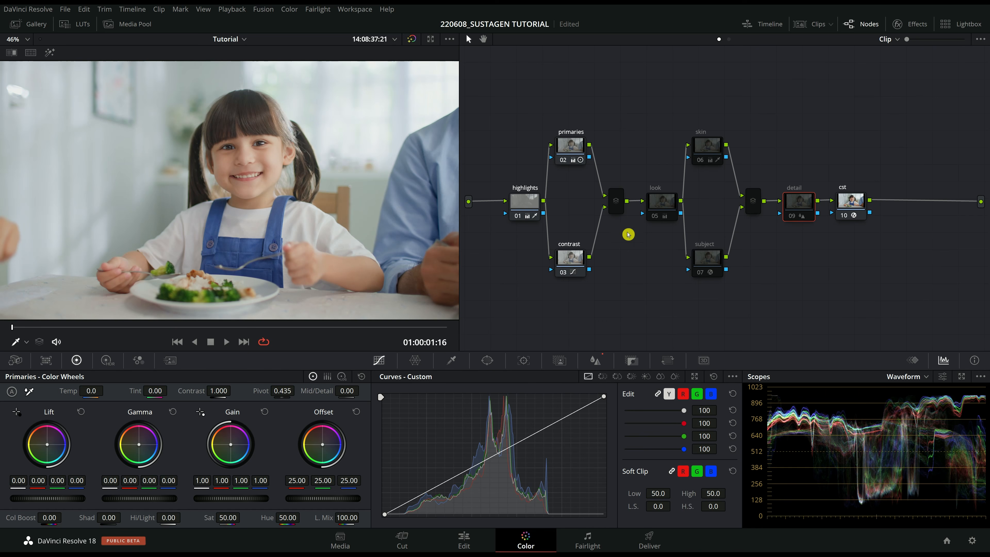
{"action": "left_click", "coordinate": [616, 206]}
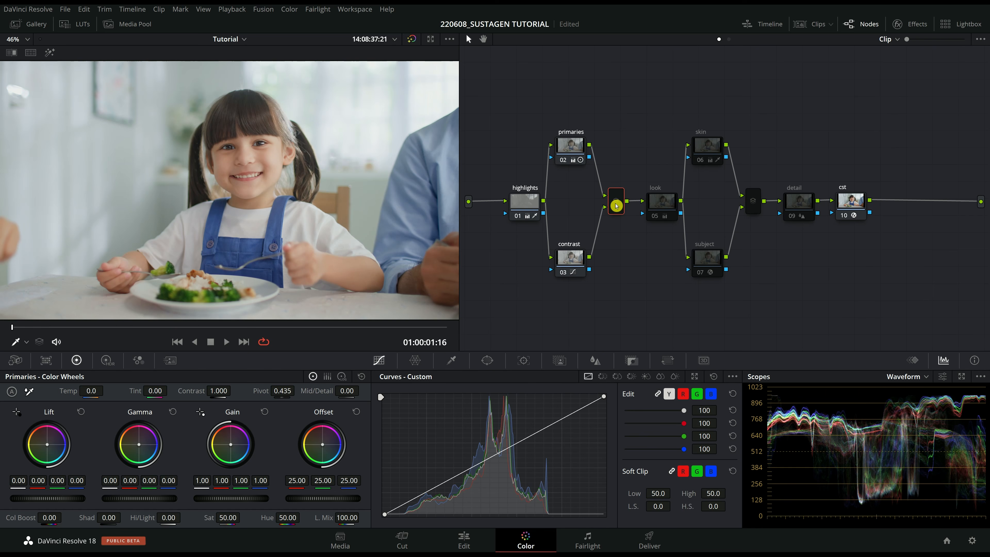
{"action": "left_click", "coordinate": [658, 207]}
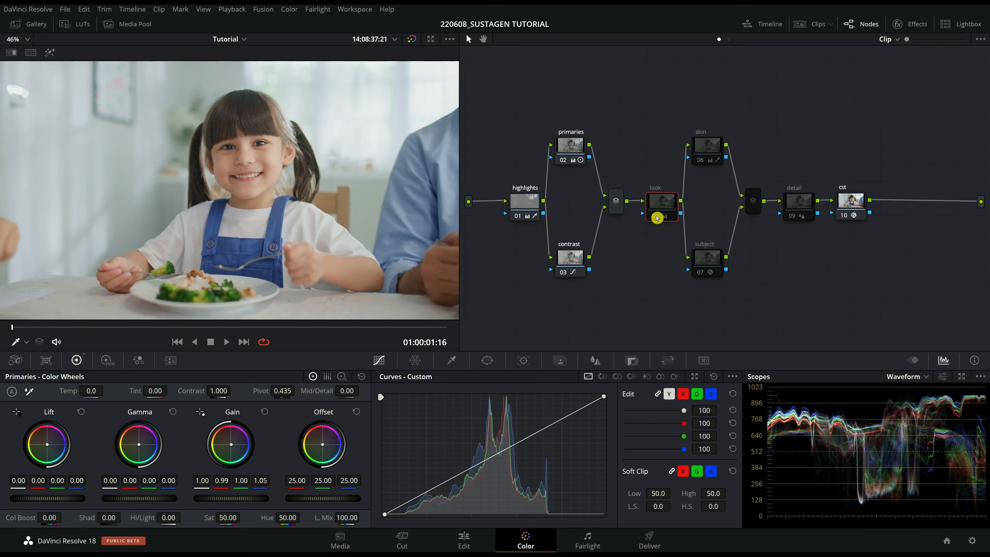
{"action": "left_click", "coordinate": [657, 217]}
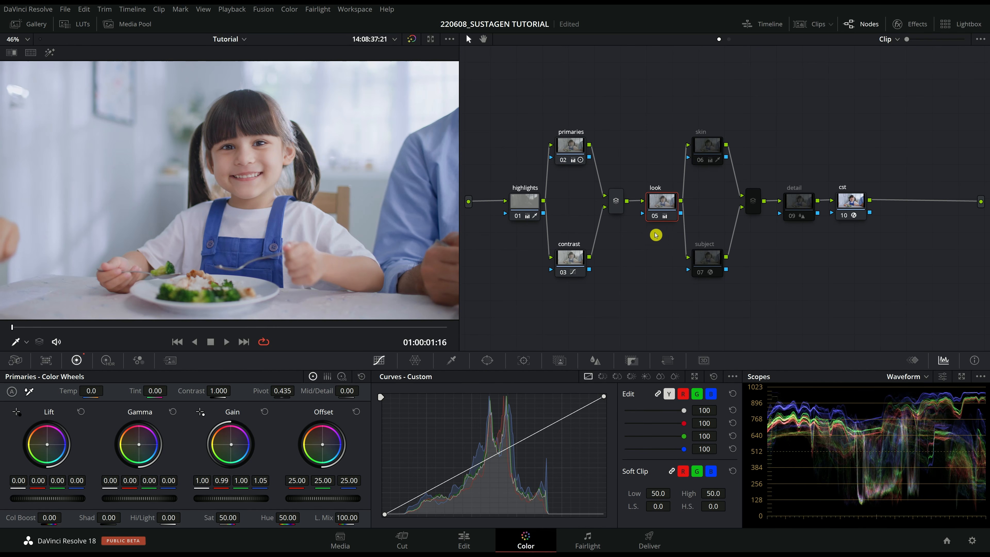
Continue the grade review by re-enabling the skin, subject, second layer mixer and detail nodes, checking the skin matte in highlight view.
{"action": "left_click", "coordinate": [704, 153]}
{"action": "left_click", "coordinate": [701, 162]}
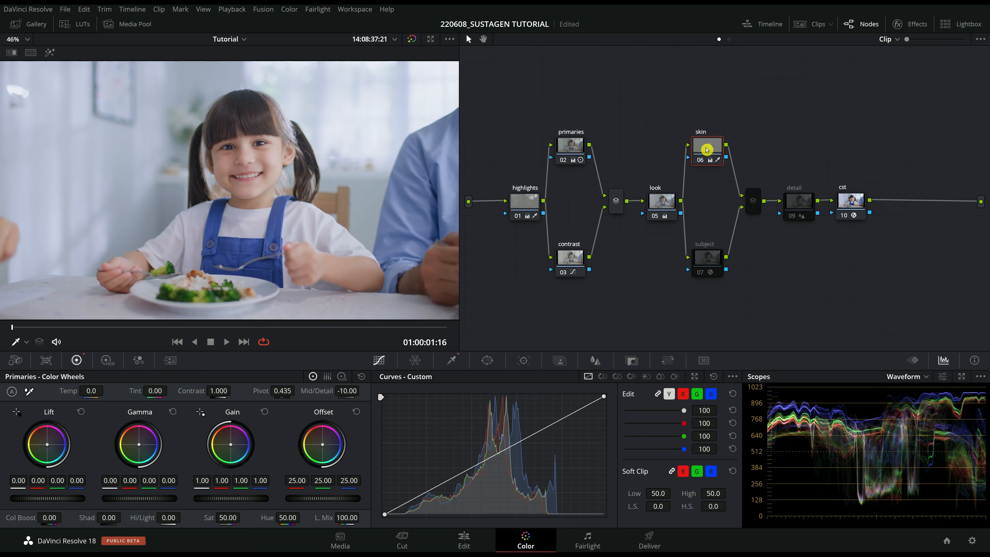
{"action": "key", "text": "shift+h"}
{"action": "key", "text": "shift+h"}
{"action": "left_click", "coordinate": [701, 272]}
{"action": "left_click", "coordinate": [700, 273]}
{"action": "left_click", "coordinate": [700, 273]}
{"action": "left_click", "coordinate": [754, 202]}
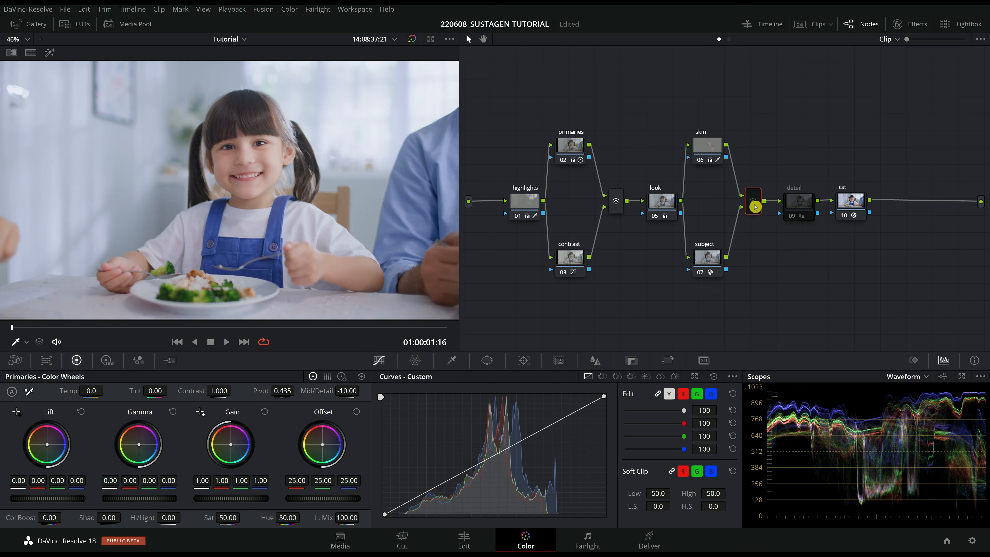
{"action": "left_click", "coordinate": [795, 216]}
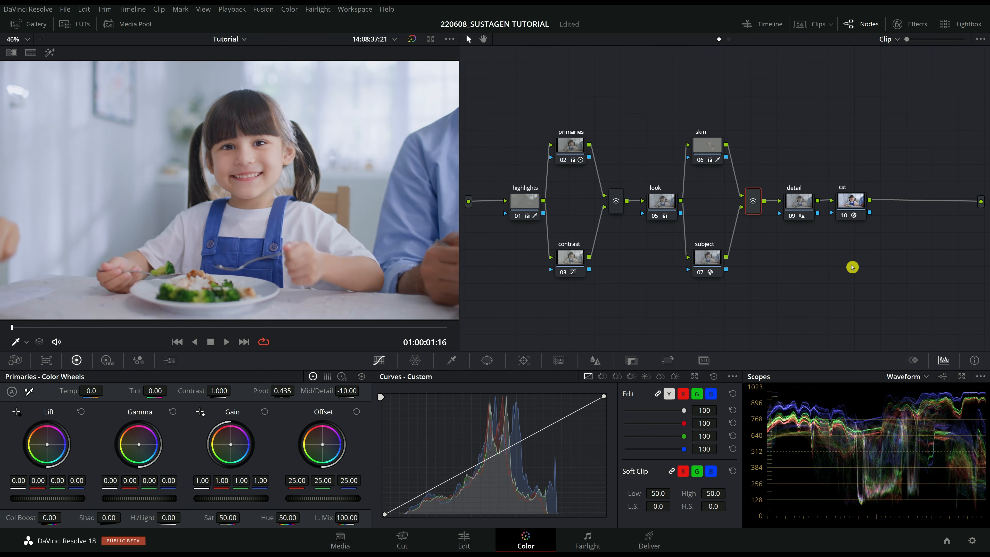
Switch to the first clip, the family at the dining table, with the clip thumbnails hidden again.
{"action": "left_click", "coordinate": [812, 24]}
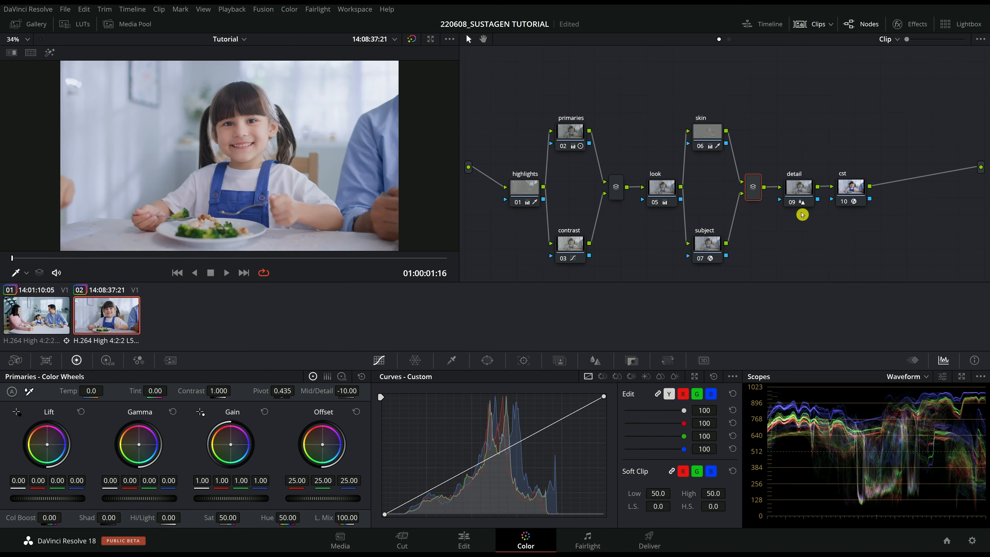
{"action": "left_click", "coordinate": [57, 312]}
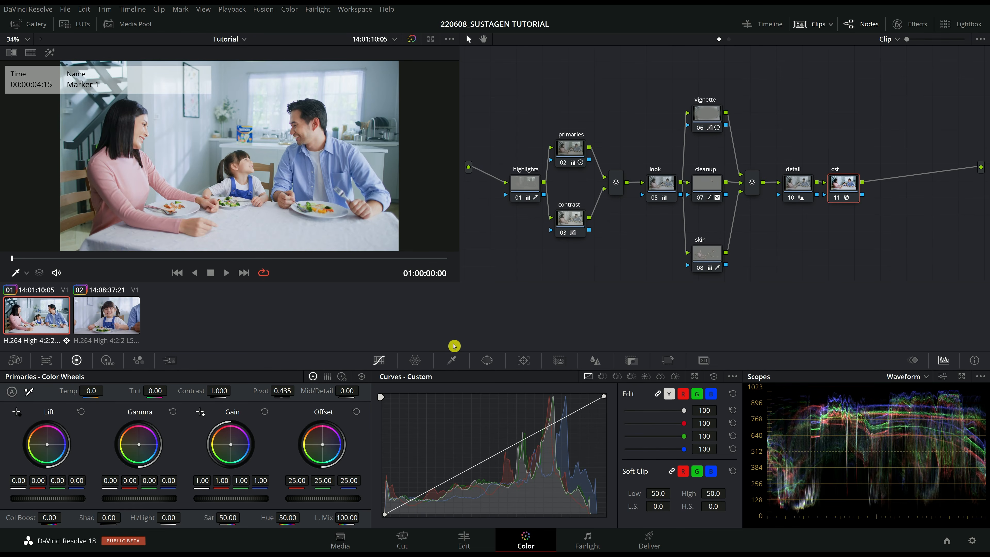
{"action": "left_click", "coordinate": [807, 25]}
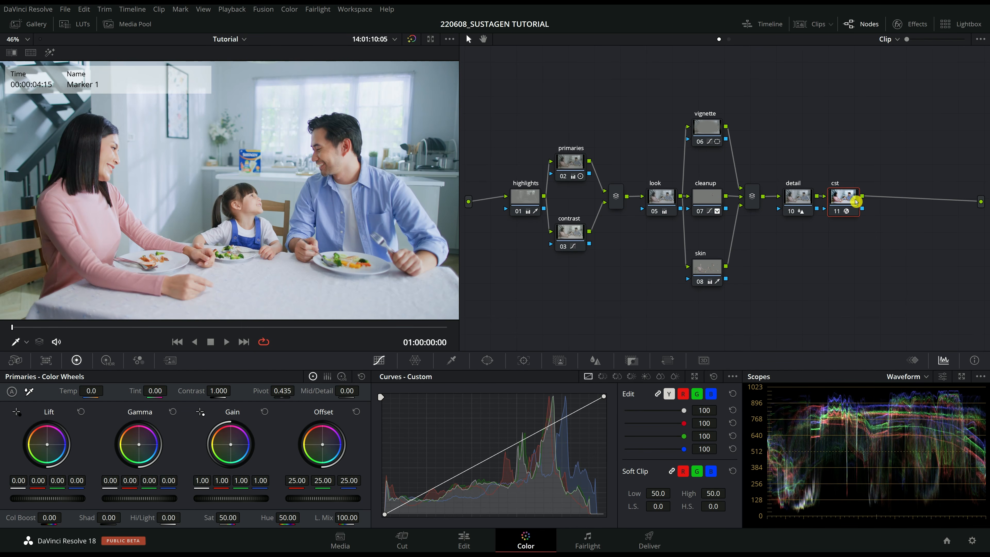
Review the family clip's build-up from the bypassed image by re-enabling the cst, primaries, contrast and highlights nodes.
{"action": "left_click", "coordinate": [836, 210]}
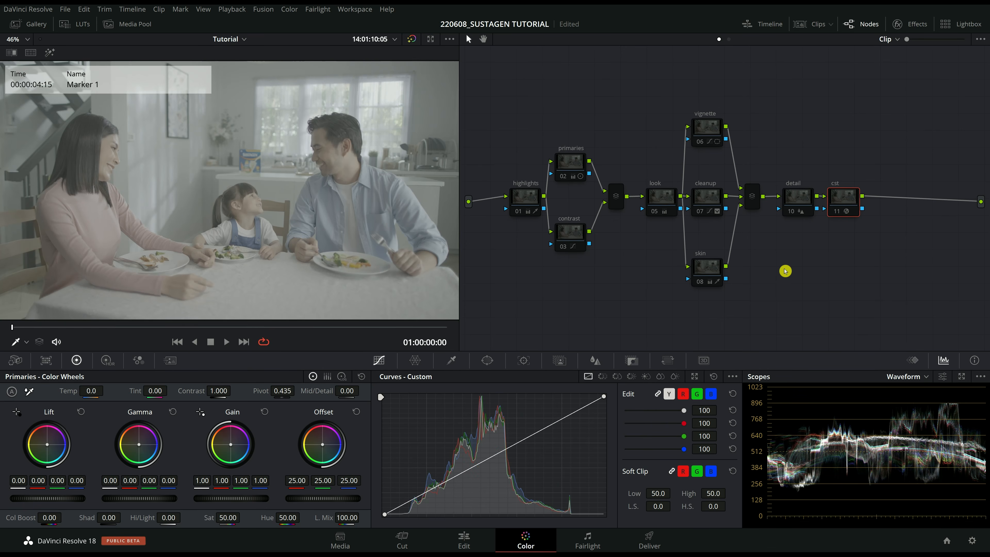
{"action": "left_click", "coordinate": [837, 211]}
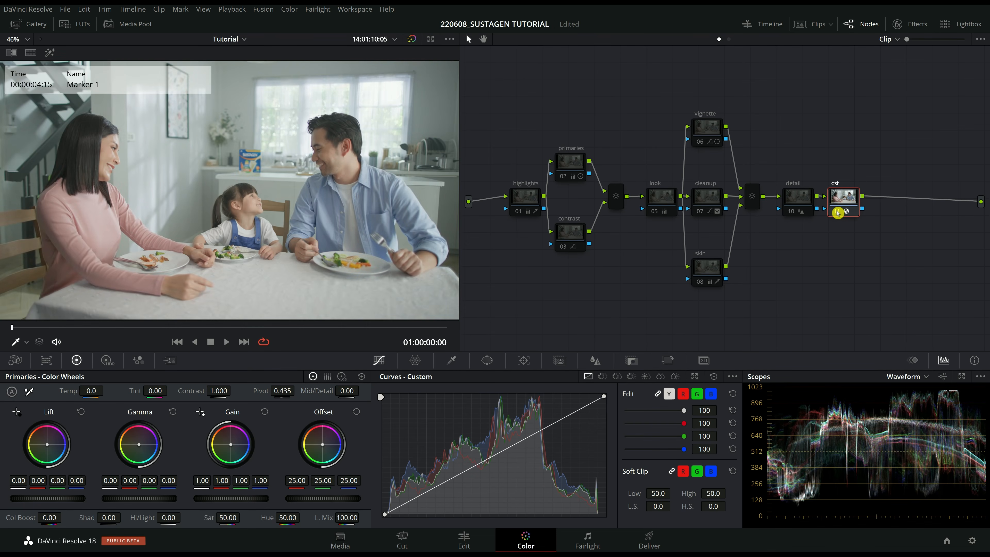
{"action": "left_click", "coordinate": [563, 176]}
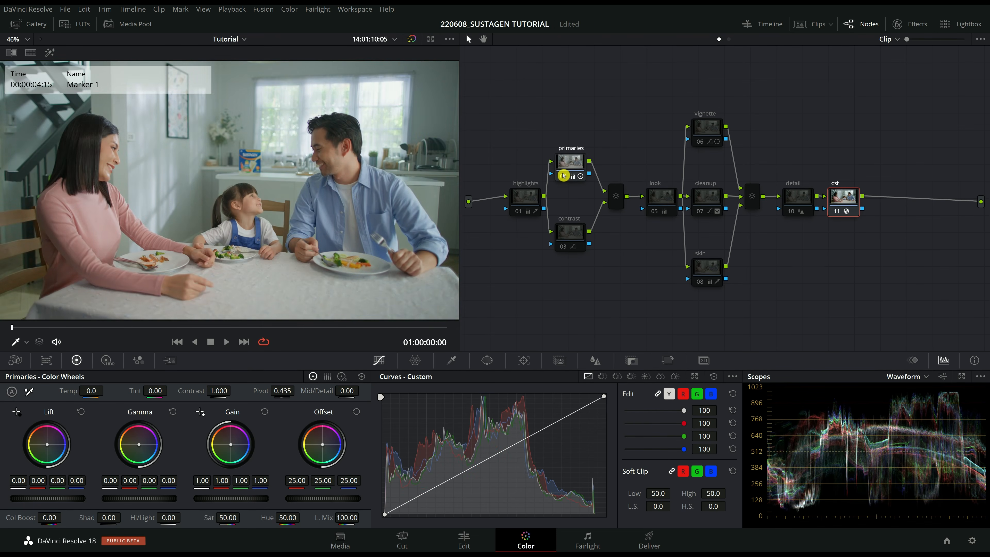
{"action": "left_click", "coordinate": [565, 248]}
{"action": "left_click", "coordinate": [571, 232]}
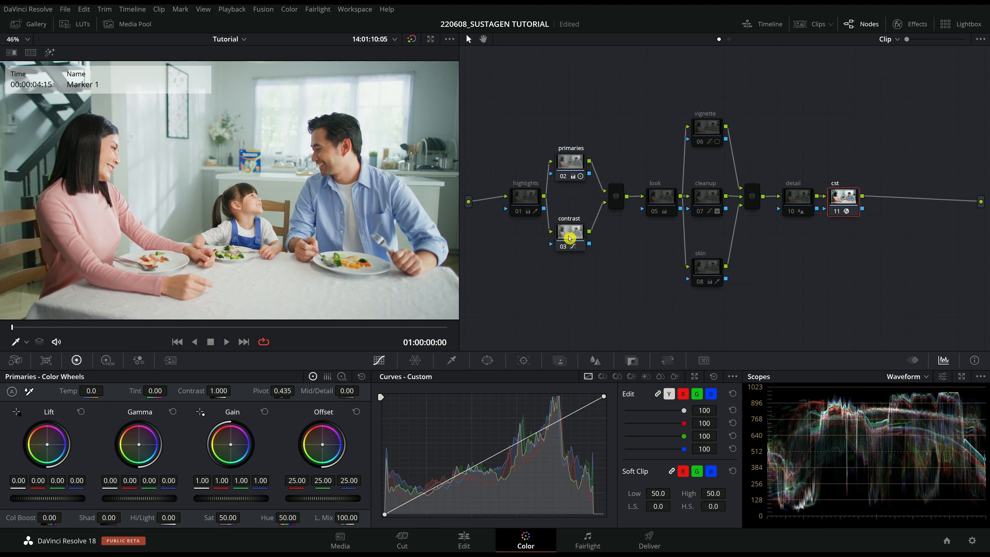
{"action": "left_click", "coordinate": [519, 213]}
{"action": "left_click", "coordinate": [519, 213]}
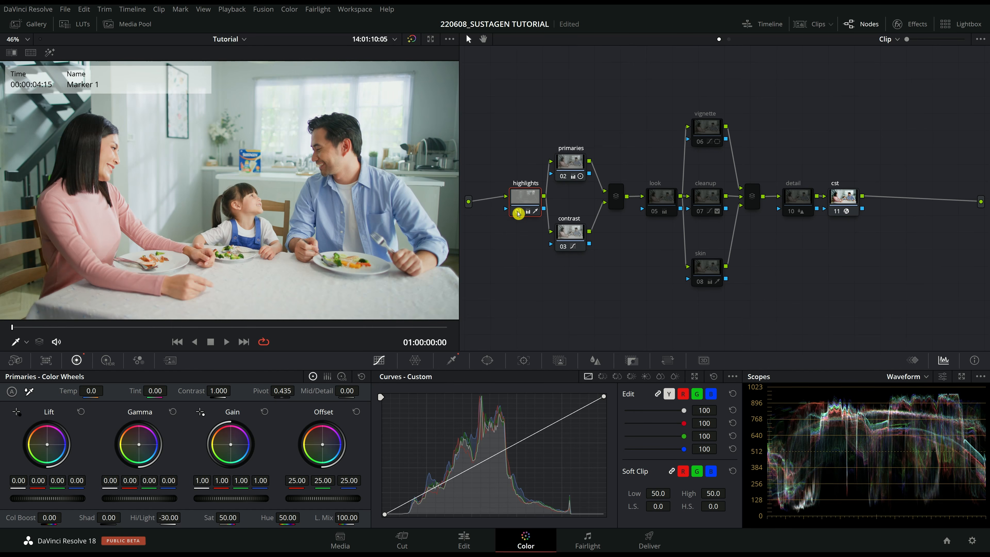
Re-enable the first layer mixer, look and vignette nodes, and compare the vignette off and on at frame 01:00:00:01.
{"action": "left_click", "coordinate": [661, 204]}
{"action": "left_click", "coordinate": [656, 213]}
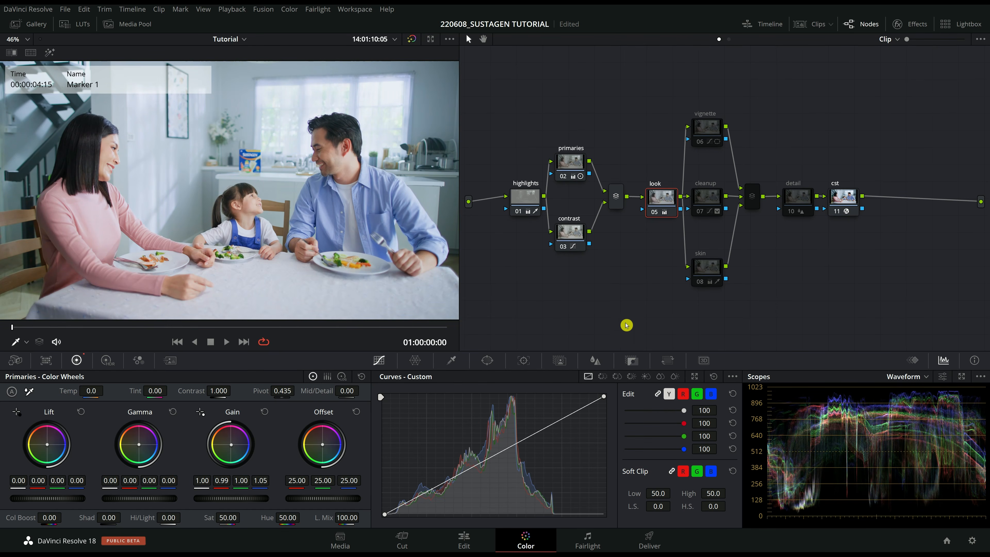
{"action": "left_click", "coordinate": [707, 140]}
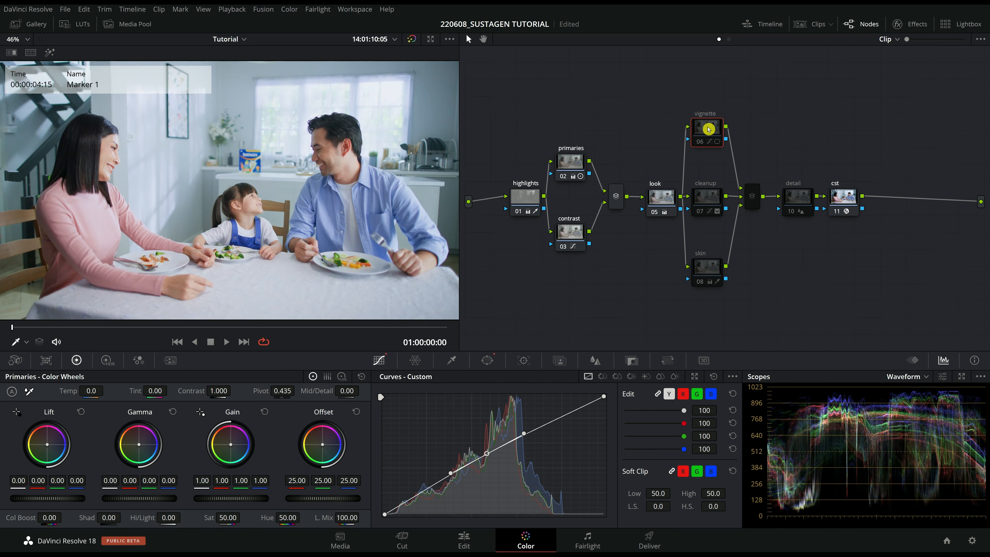
{"action": "left_click", "coordinate": [702, 144]}
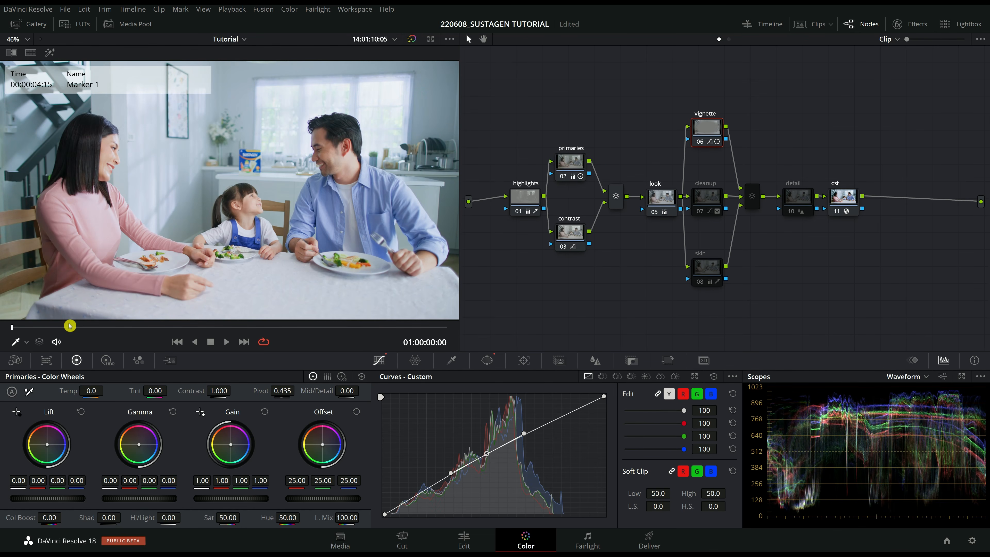
{"action": "left_click", "coordinate": [13, 328]}
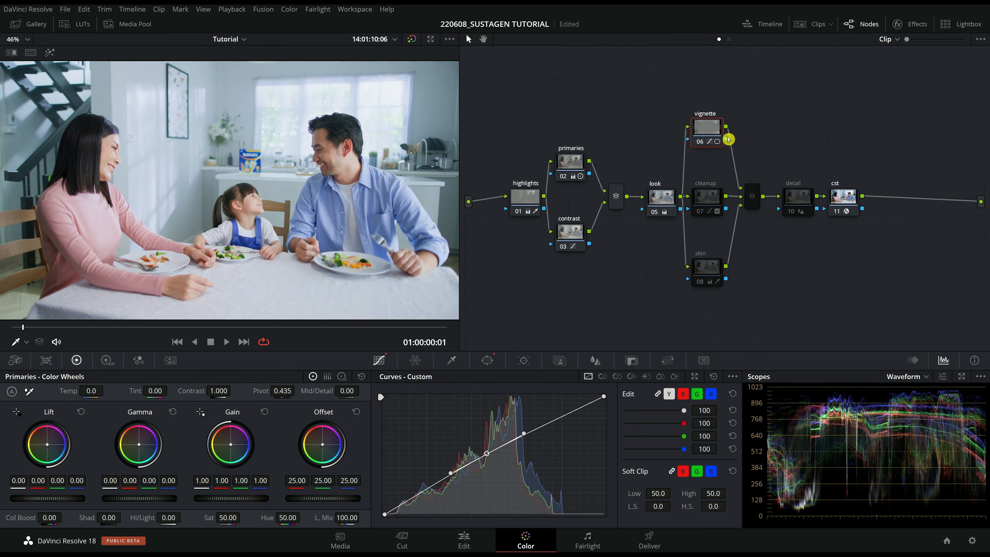
{"action": "left_click", "coordinate": [701, 143]}
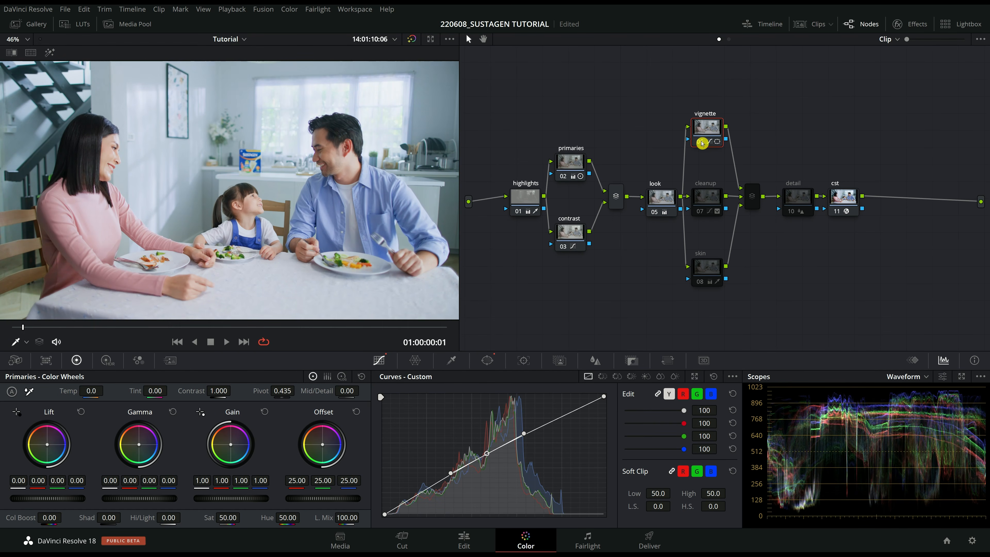
Re-enable the cleanup node and compare it off and on in a close-up of the man's face.
{"action": "left_click", "coordinate": [703, 213]}
{"action": "scroll", "coordinate": [326, 141], "scroll_direction": "up", "scroll_amount": 6}
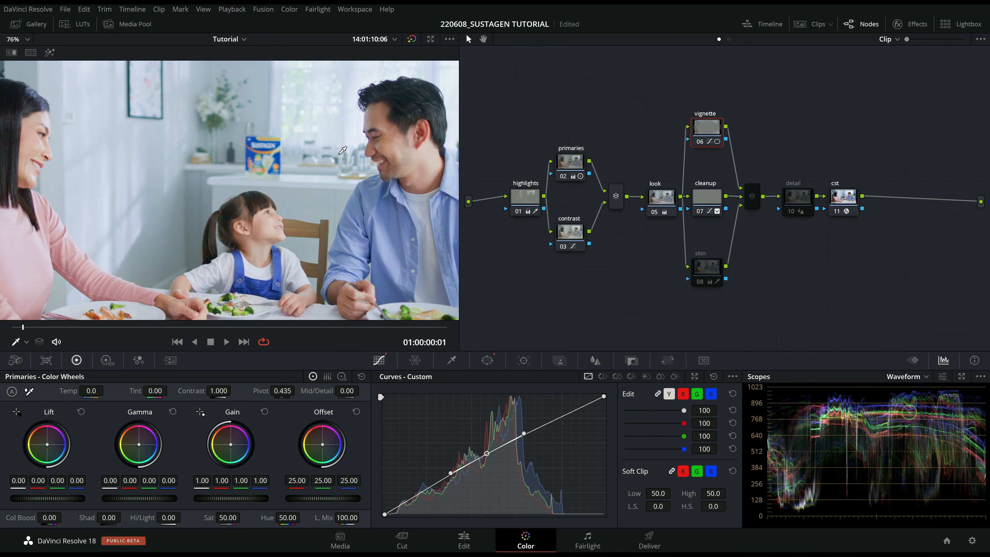
{"action": "scroll", "coordinate": [339, 151], "scroll_direction": "up", "scroll_amount": 8}
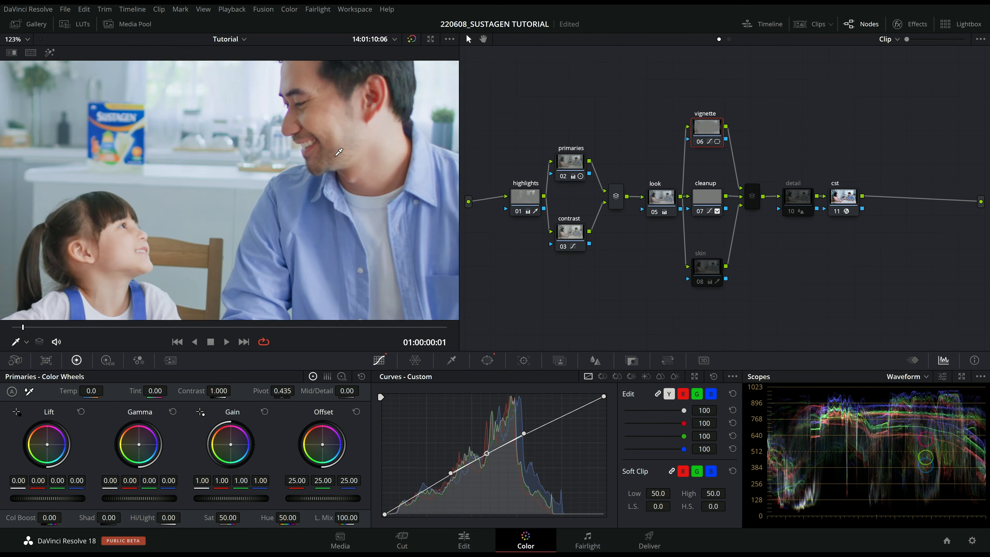
{"action": "scroll", "coordinate": [339, 161], "scroll_direction": "down", "scroll_amount": 4}
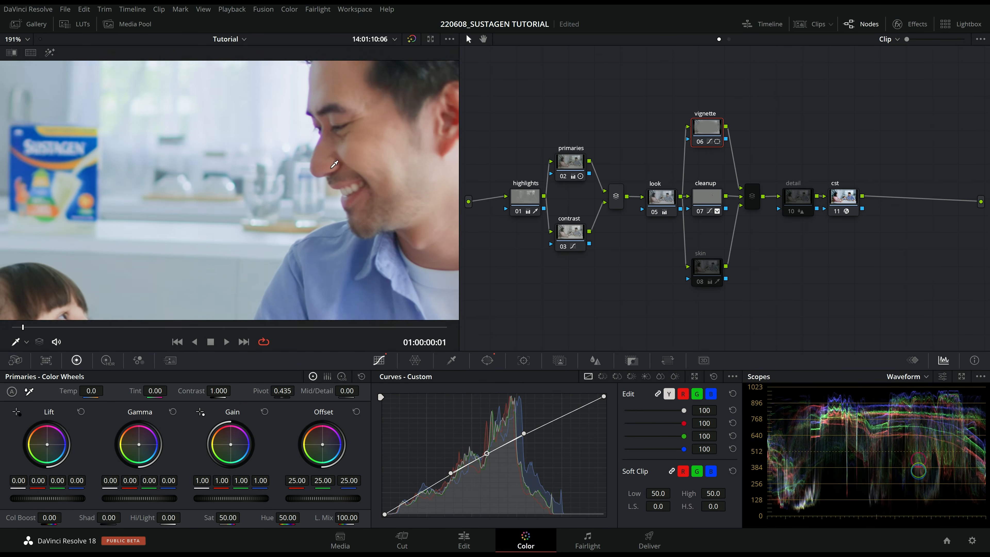
{"action": "scroll", "coordinate": [315, 168], "scroll_direction": "down", "scroll_amount": 1}
{"action": "left_click", "coordinate": [701, 210]}
{"action": "left_click", "coordinate": [700, 211]}
Check the area isolated by the cleanup node in highlight view, and inspect the node's effect on the man's face.
{"action": "key", "text": "shift+h"}
{"action": "key", "text": "shift+h"}
{"action": "left_click", "coordinate": [706, 196]}
{"action": "key", "text": "shift+h"}
{"action": "key", "text": "shift+h"}
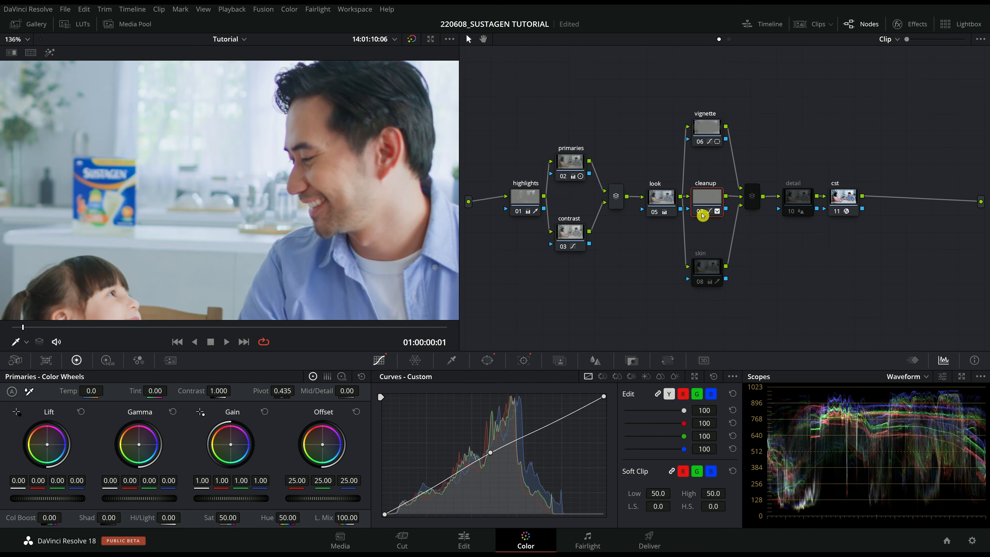
{"action": "left_click", "coordinate": [702, 212]}
Review the tracking of the cleanup window on the man's face by scrubbing through the clip in the fitted viewer.
{"action": "left_click", "coordinate": [521, 365]}
{"action": "left_click_drag", "start_coordinate": [397, 407], "coordinate": [569, 408]}
{"action": "left_click", "coordinate": [19, 39]}
{"action": "left_click", "coordinate": [21, 51]}
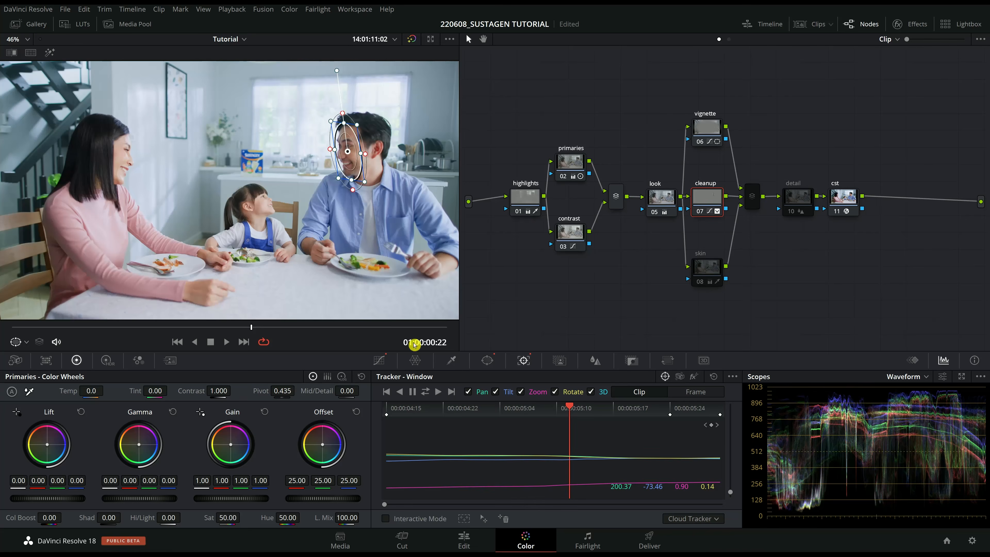
{"action": "left_click", "coordinate": [705, 410]}
{"action": "left_click_drag", "start_coordinate": [504, 409], "coordinate": [394, 408]}
{"action": "left_click", "coordinate": [384, 361]}
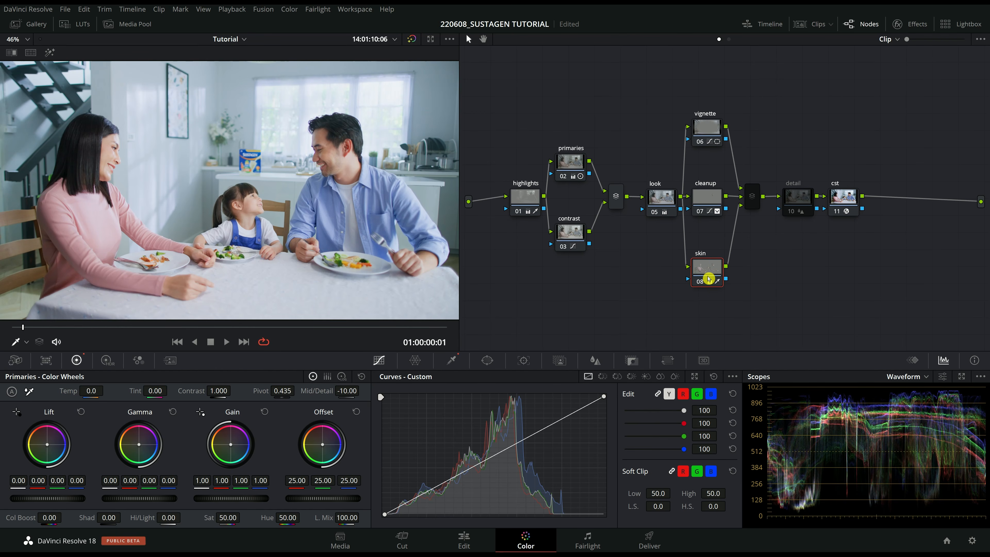
Check the skin matte in highlight view, and re-enable the second layer mixer and detail nodes to examine the blur settings.
{"action": "key", "text": "shift+h"}
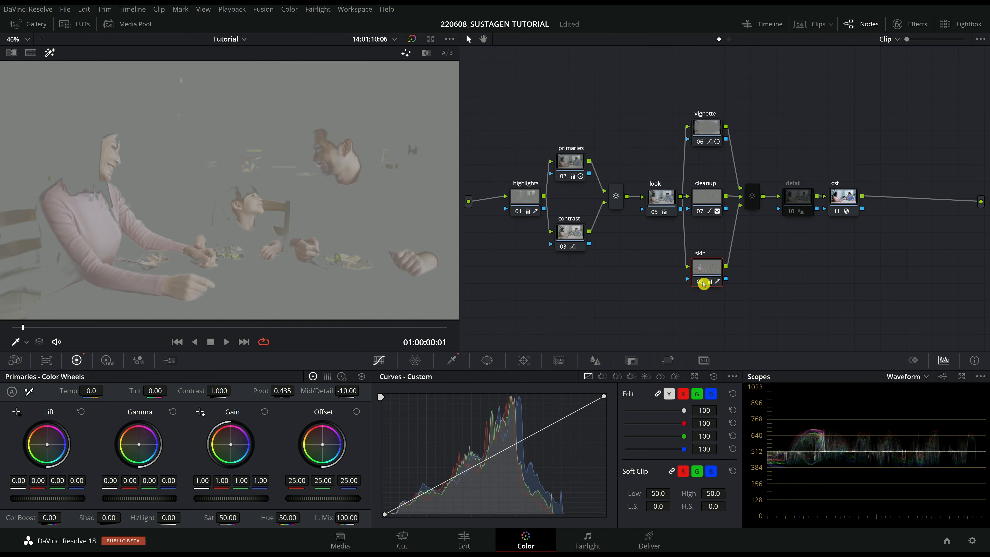
{"action": "key", "text": "shift+h"}
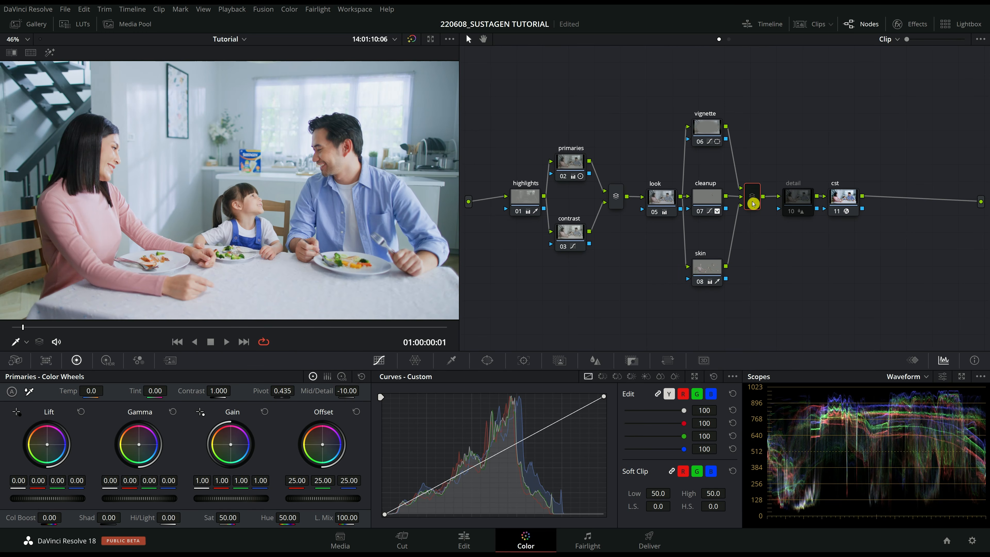
{"action": "left_click", "coordinate": [796, 200]}
{"action": "left_click", "coordinate": [595, 365]}
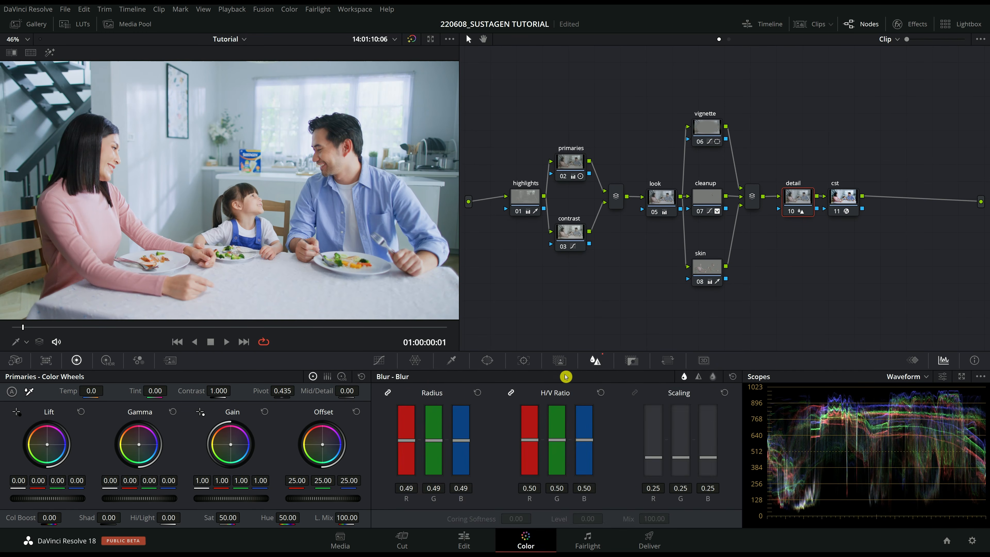
{"action": "left_click", "coordinate": [383, 362]}
Fit the whole frame in the viewer and play back the fully graded family clip.
{"action": "scroll", "coordinate": [259, 185], "scroll_direction": "down", "scroll_amount": 5}
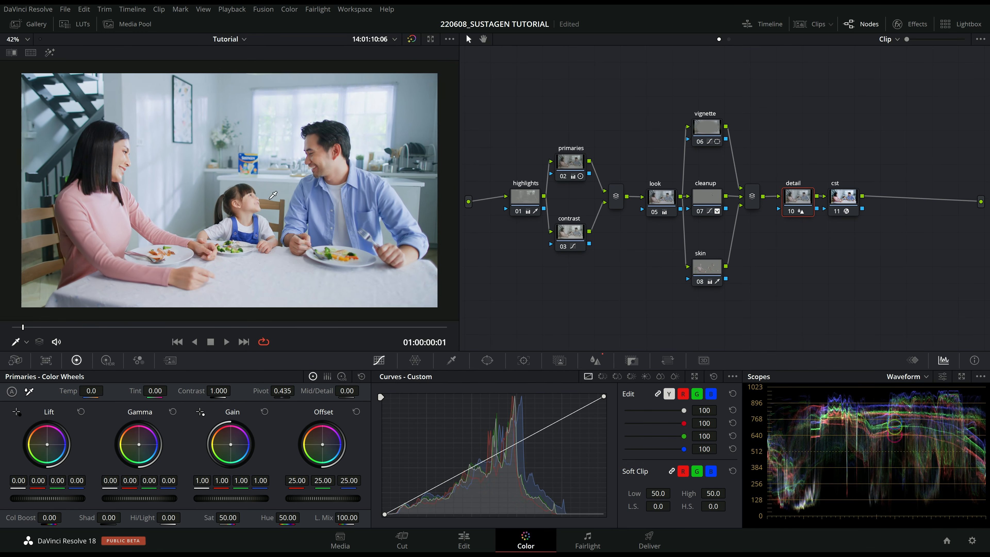
{"action": "scroll", "coordinate": [259, 185], "scroll_direction": "up", "scroll_amount": 2}
{"action": "left_click", "coordinate": [18, 41]}
{"action": "left_click", "coordinate": [16, 52]}
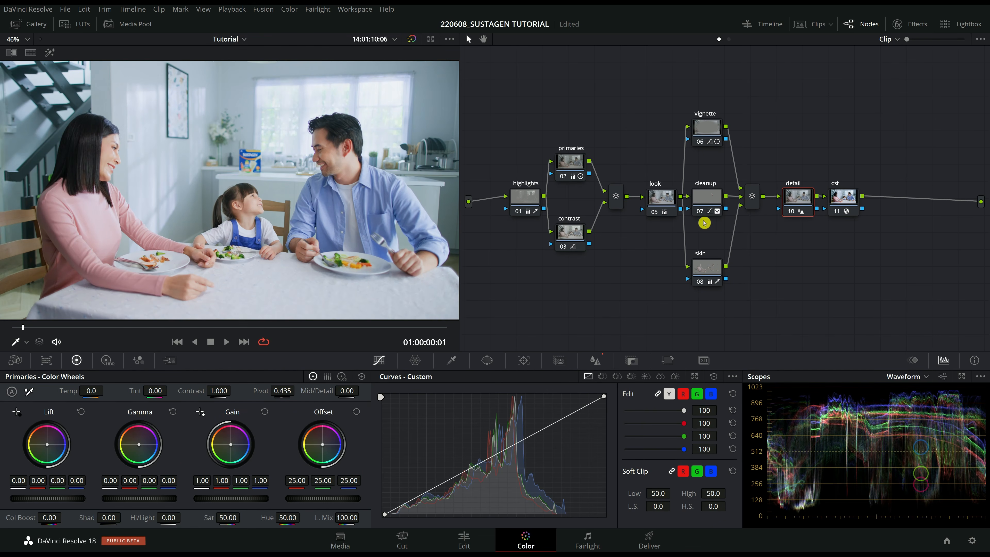
{"action": "left_click", "coordinate": [220, 339]}
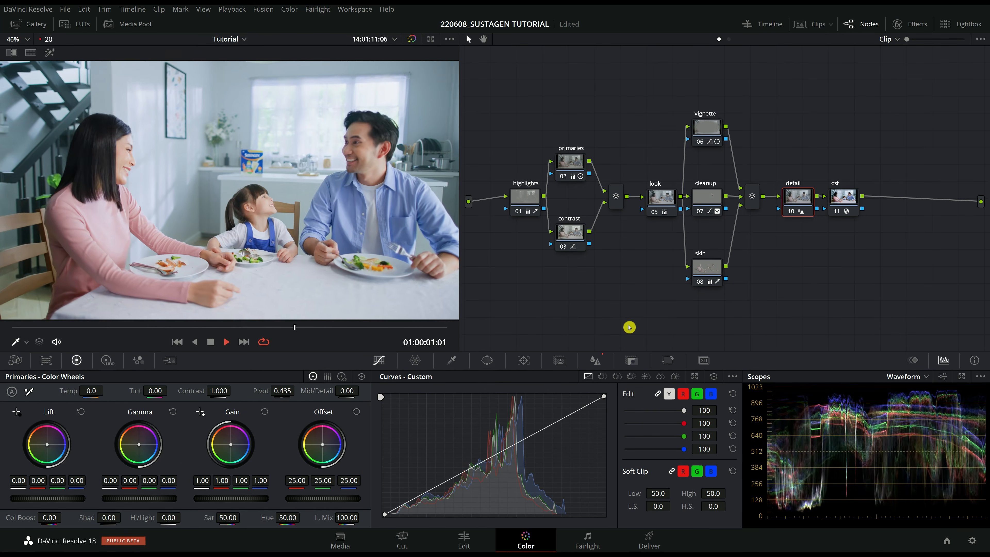